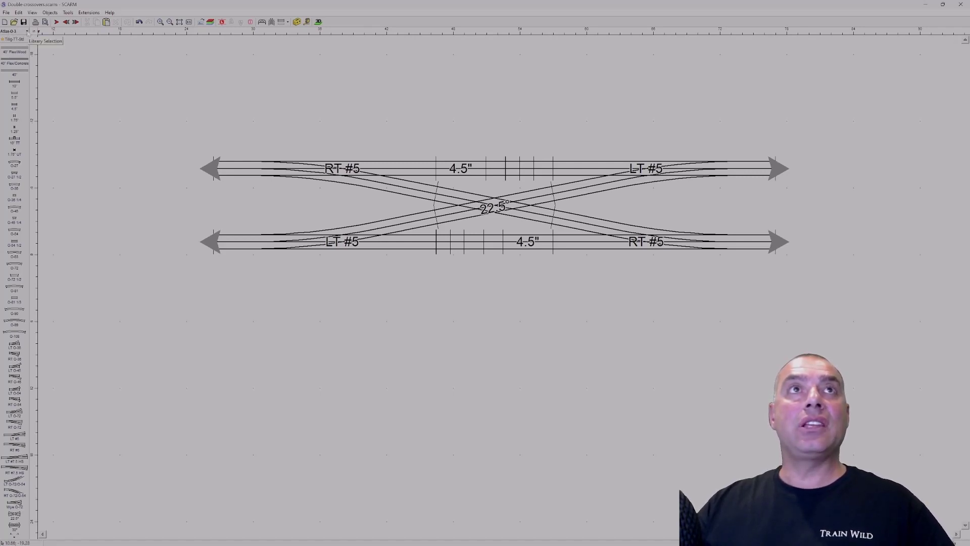
Step: Choose the Atlas-O-3 O-scale 3-rail track system from the O 1:48 <US> track libraries
left_click(27, 31)
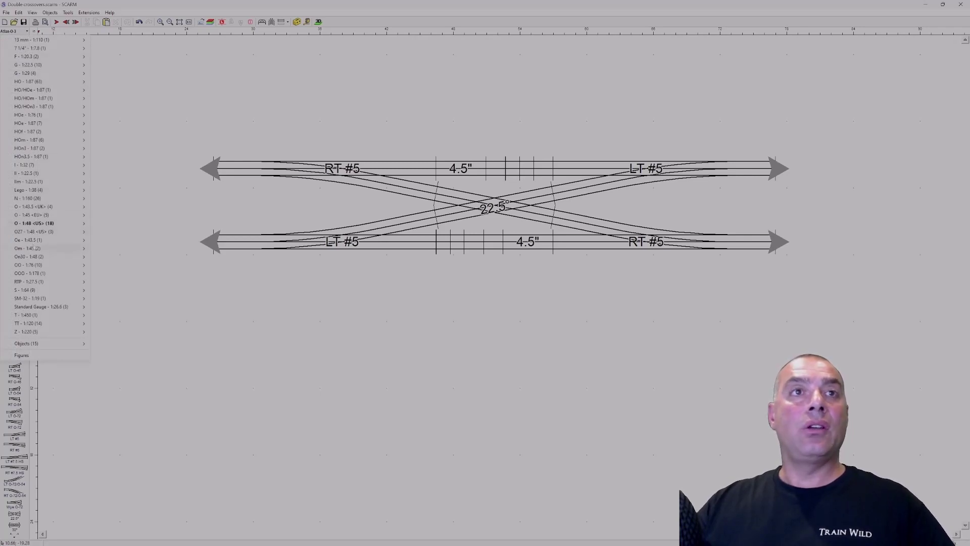
mouse_move(46, 225)
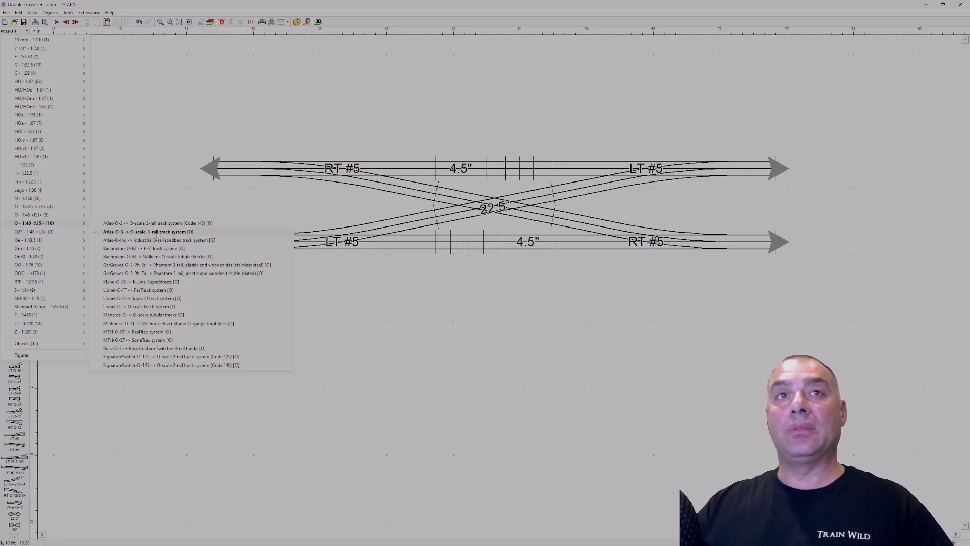
left_click(157, 234)
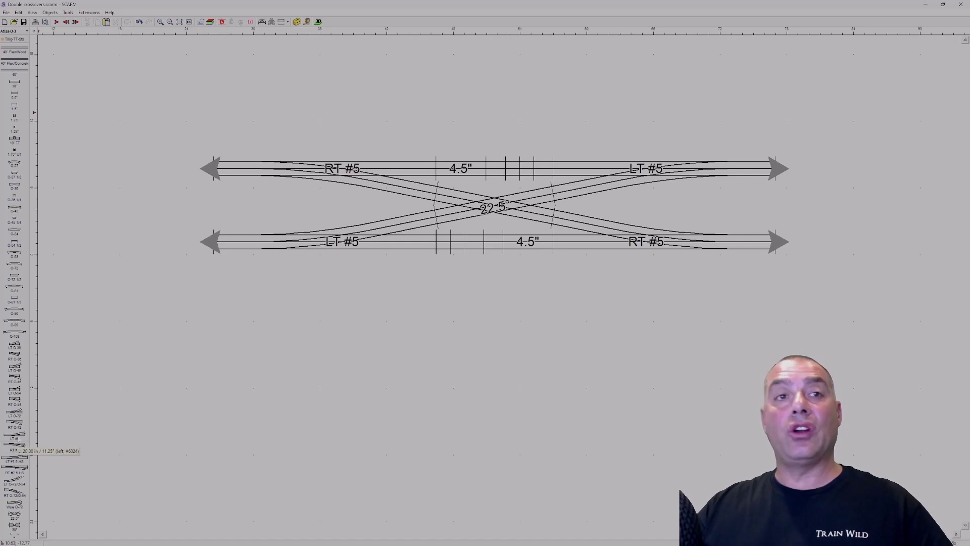
Step: Place two LT #5 and two RT #5 turnouts in the empty area below the existing double crossover
left_click_drag(14, 438, 400, 404)
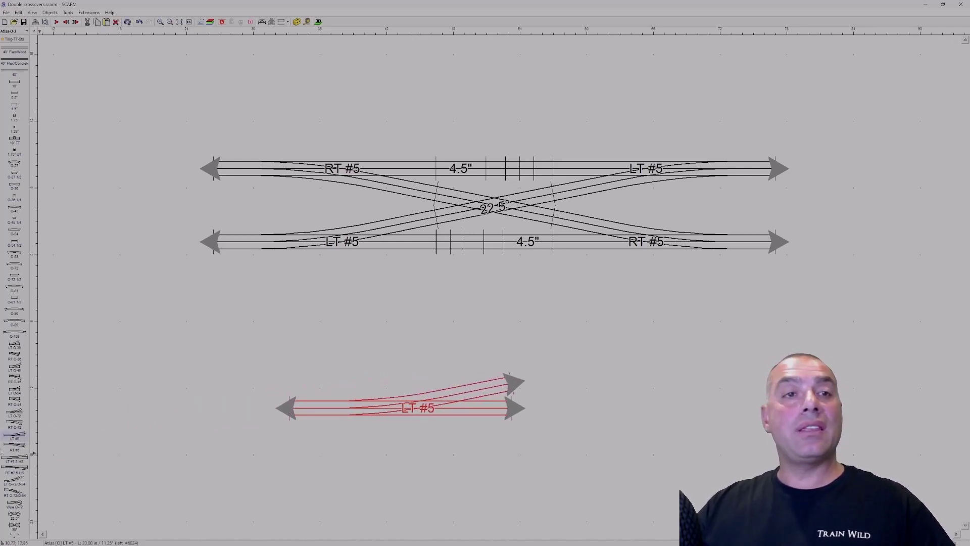
left_click_drag(14, 437, 399, 417)
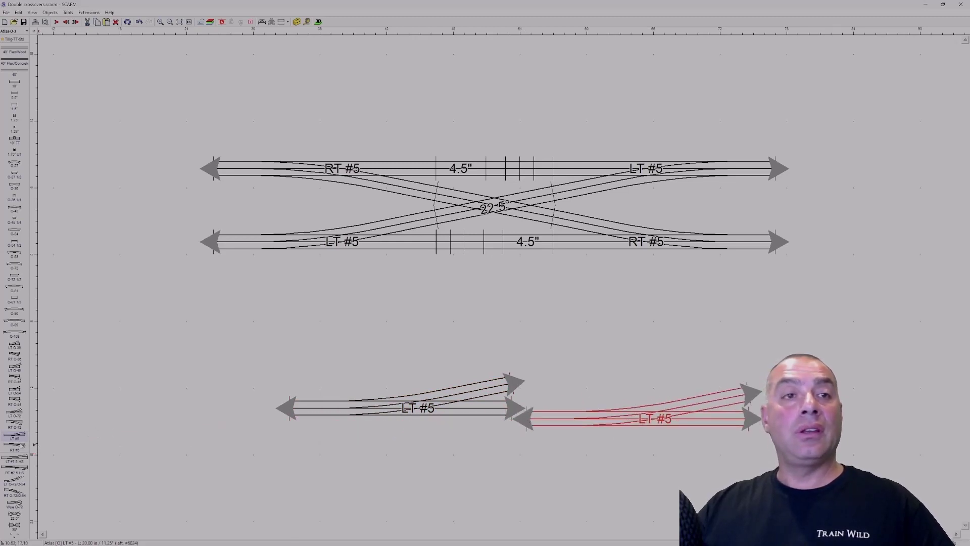
left_click_drag(14, 447, 438, 462)
left_click_drag(14, 448, 721, 459)
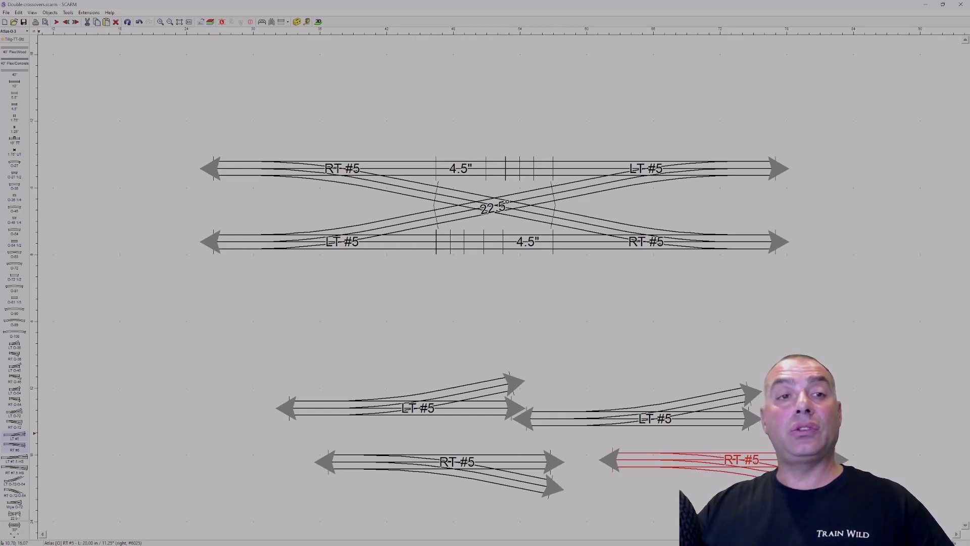
Step: Place a 22.5° crossing and join one LT #5 and one RT #5 turnout by their diverging ends to its left side
left_click(15, 515)
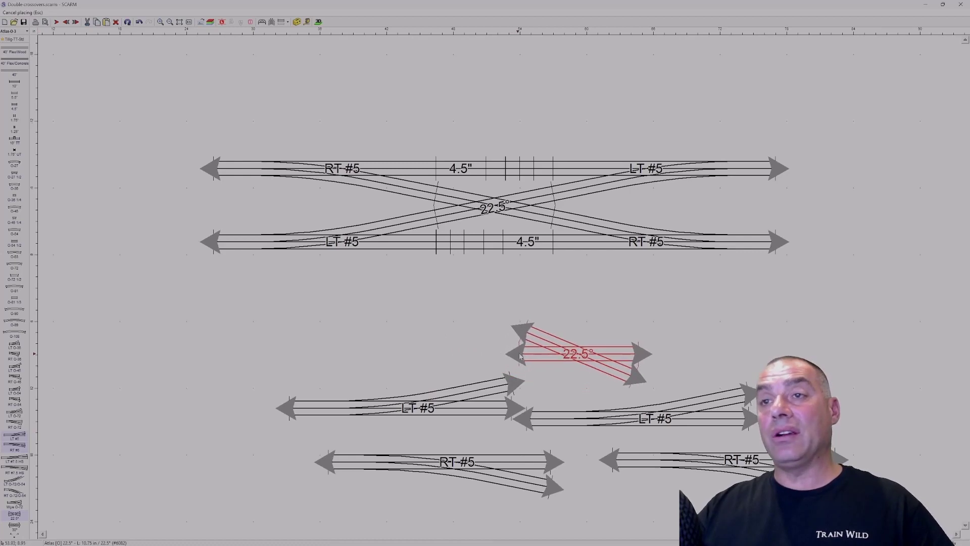
left_click(520, 404)
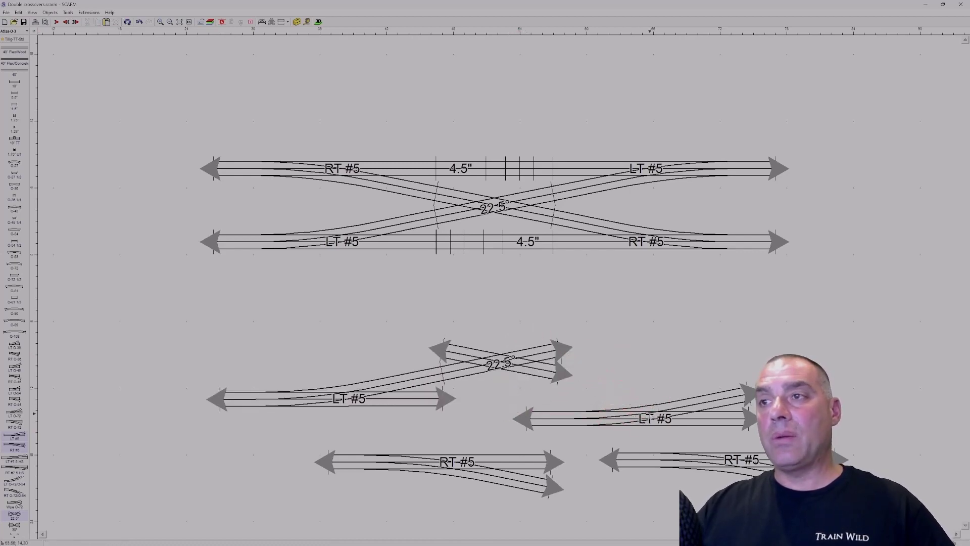
left_click(475, 474)
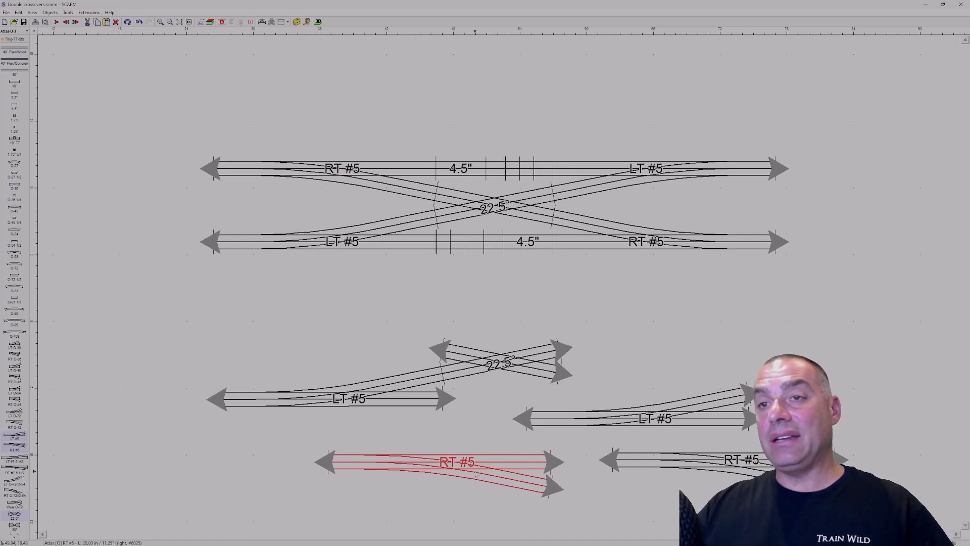
right_click(476, 473)
left_click(495, 414)
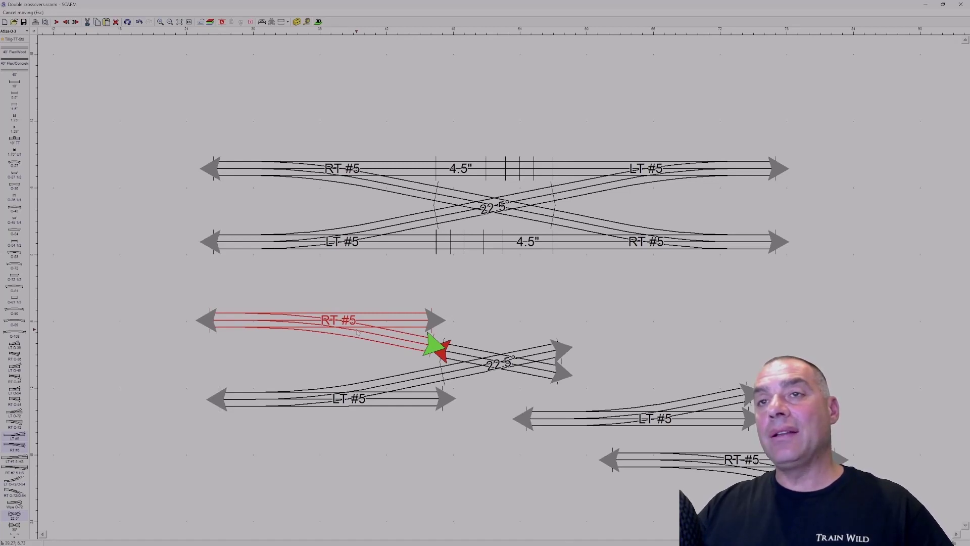
left_click(357, 332)
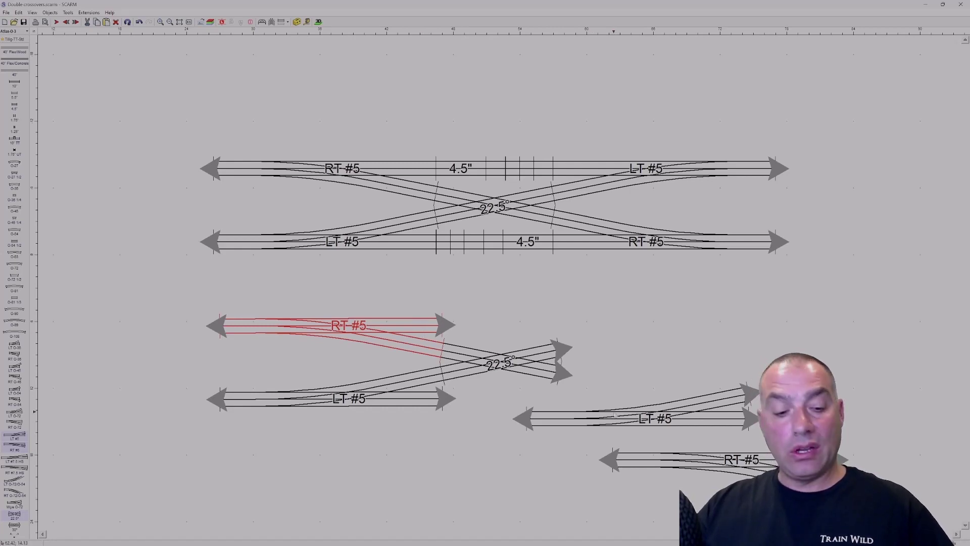
Step: Turn the remaining LT #5 turnout around and join its diverging end to the crossing's upper-right end
left_click(655, 417)
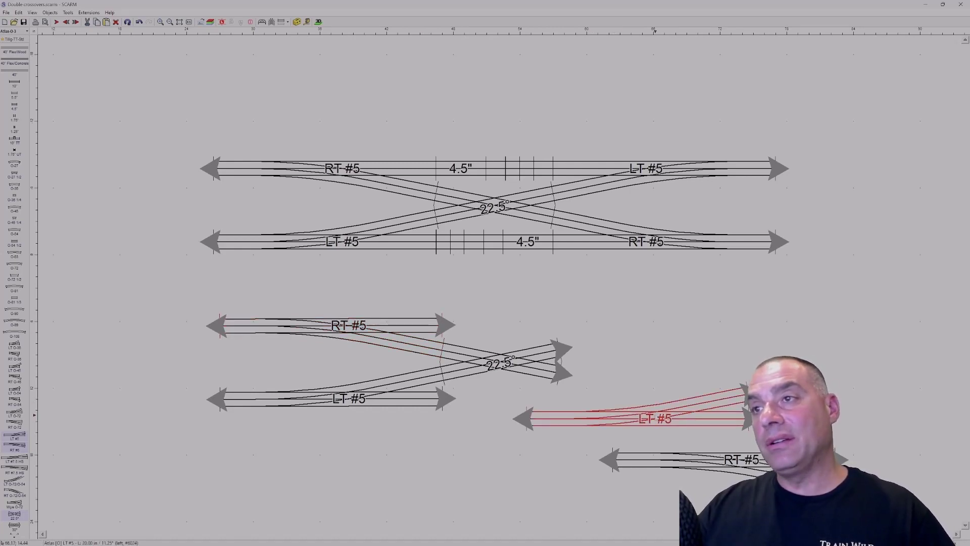
left_click_drag(655, 415, 445, 367)
Step: Rotate the remaining loose RT #5 turnout by 179°
left_click(700, 461)
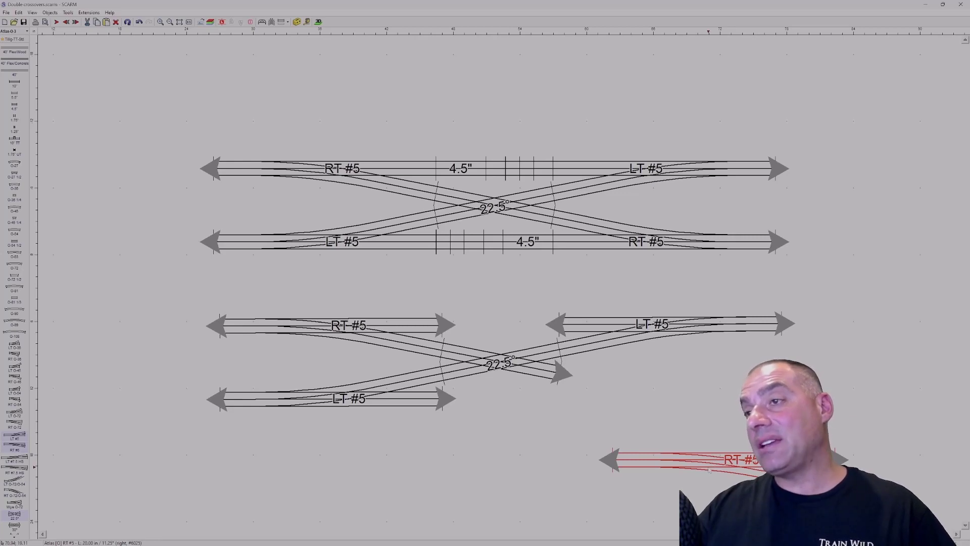
right_click(710, 462)
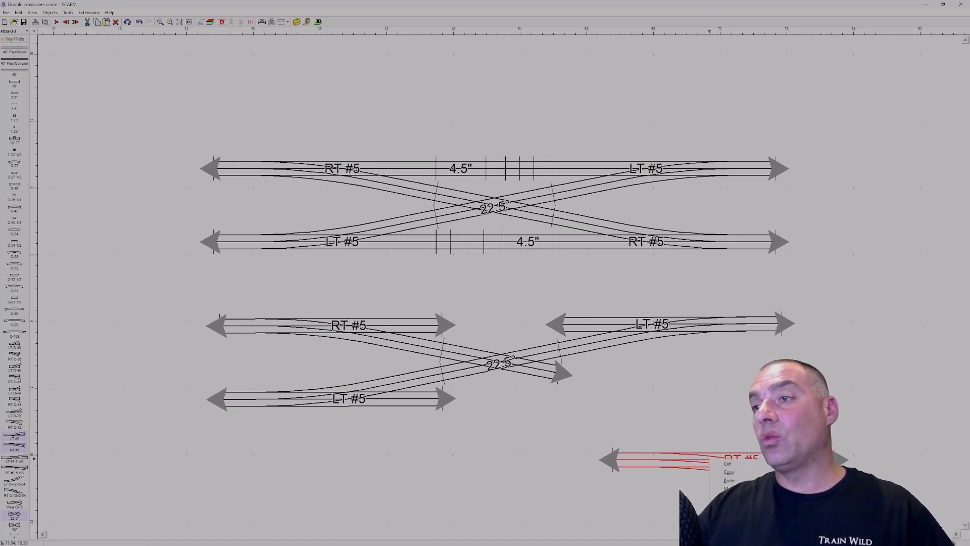
left_click(735, 505)
left_click_drag(487, 273, 554, 274)
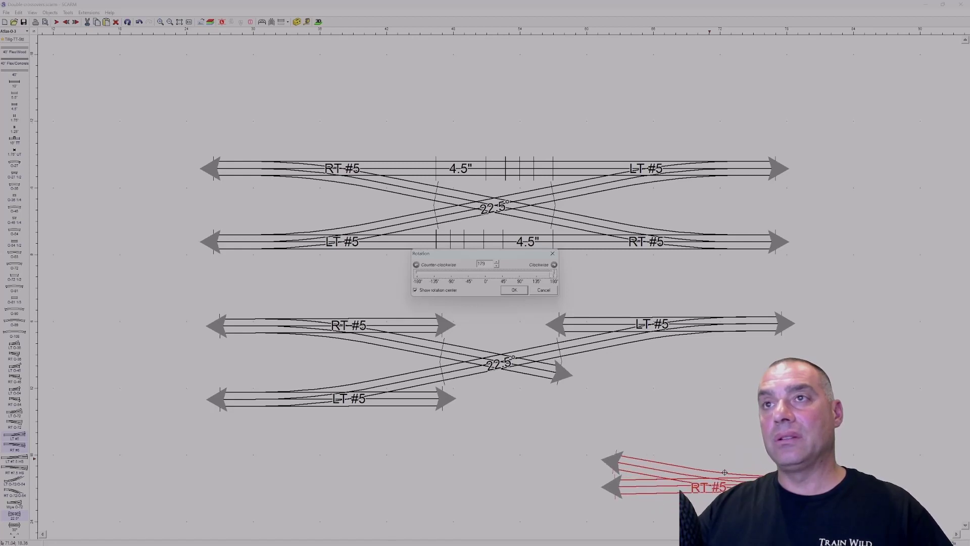
left_click(514, 290)
Step: Move the rotated RT #5 turnout so its diverging end joins the crossing's lower-right end
right_click(685, 487)
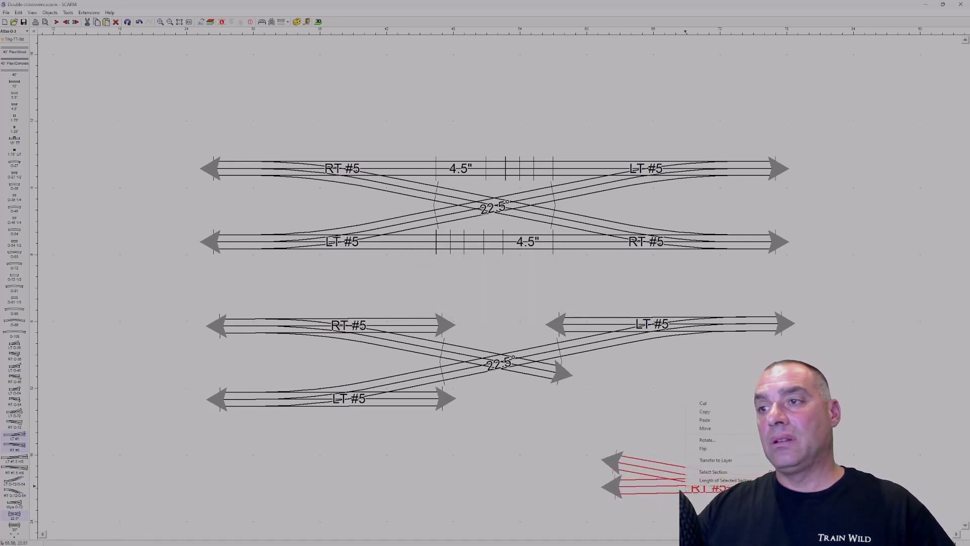
left_click(663, 487)
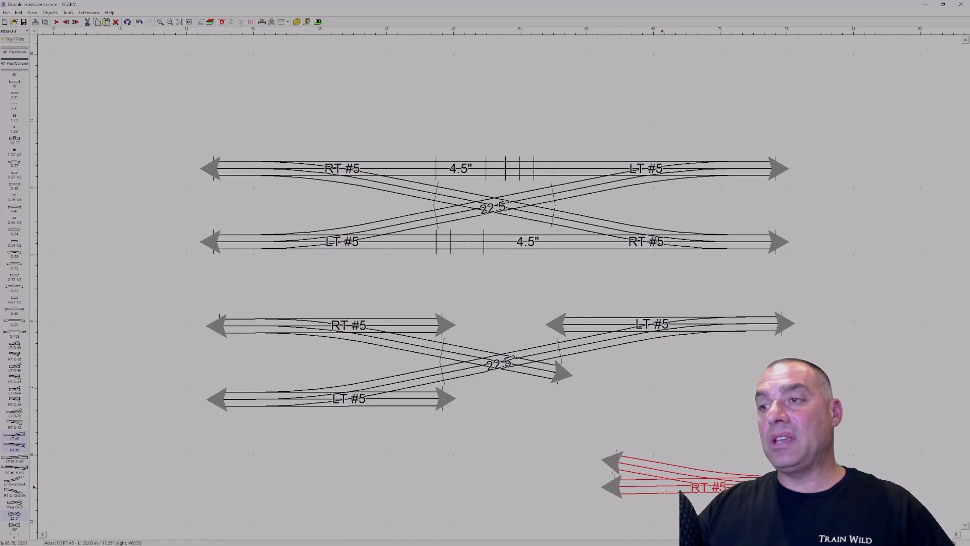
right_click(683, 485)
left_click(692, 429)
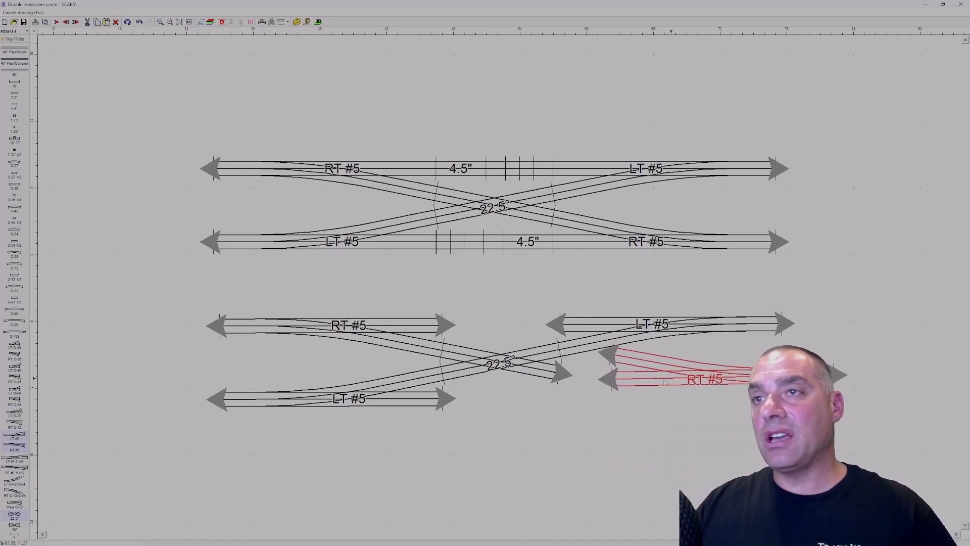
left_click(657, 348)
left_click(621, 463)
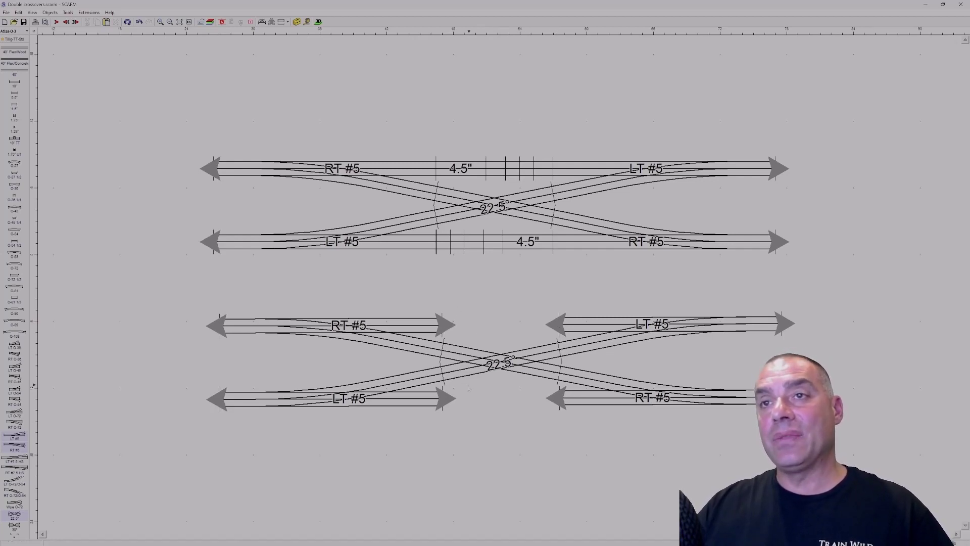
Step: Attach a 4.5" straight to the upper-right LT #5 turnout and another to the lower-left LT #5 turnout
left_click(445, 328)
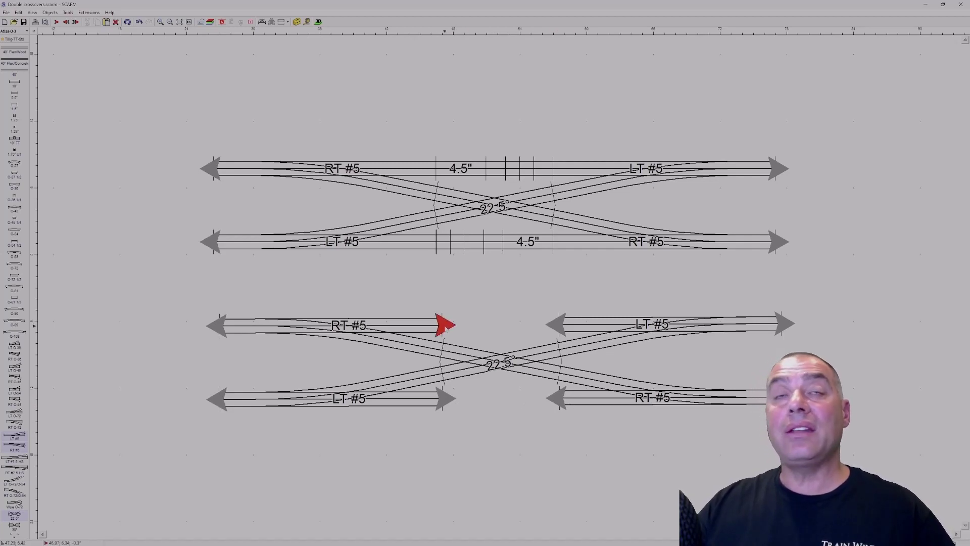
left_click(16, 106)
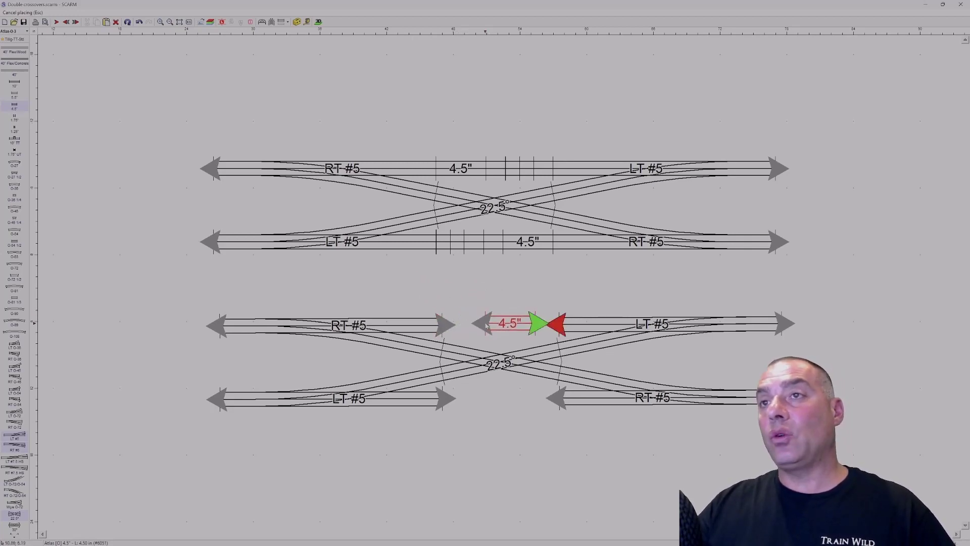
left_click(491, 328)
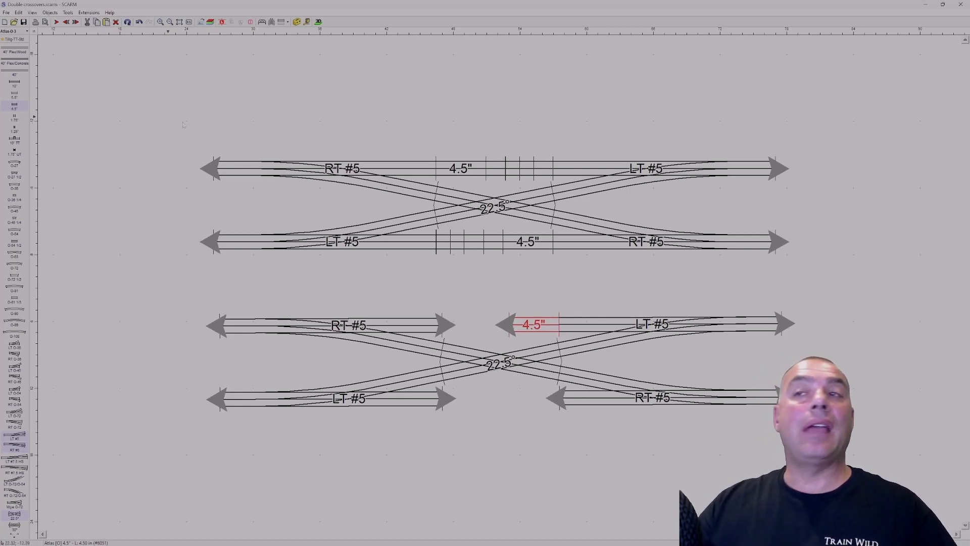
left_click(14, 106)
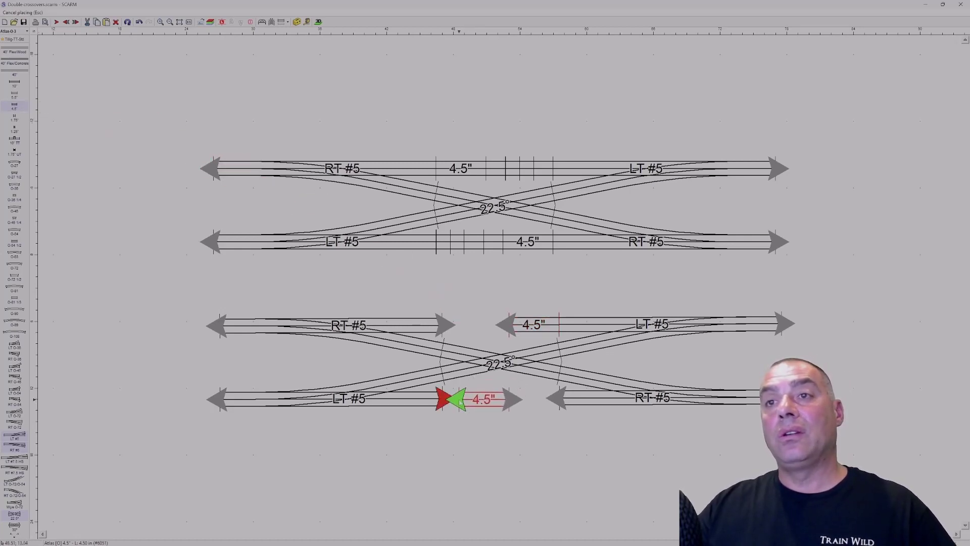
left_click(466, 403)
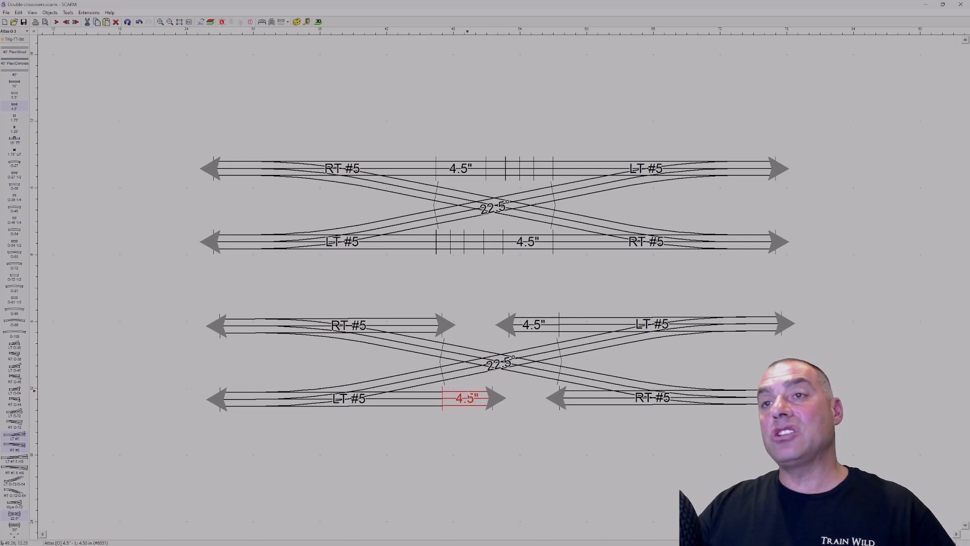
Step: Add two 1.75" straights to each parallel track: one at each side of the upper gap and two after the lower 4.5" piece
left_click(15, 118)
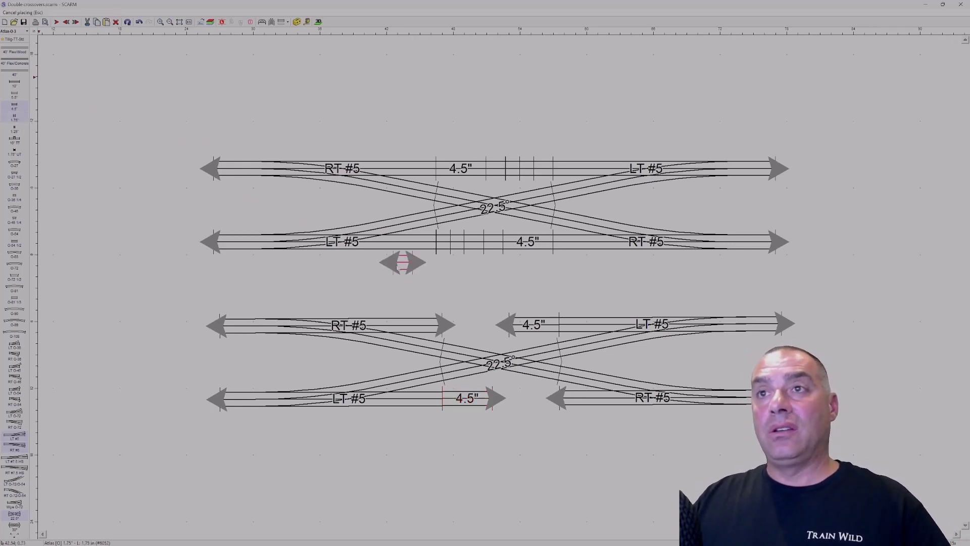
left_click(479, 322)
left_click(23, 117)
left_click(450, 325)
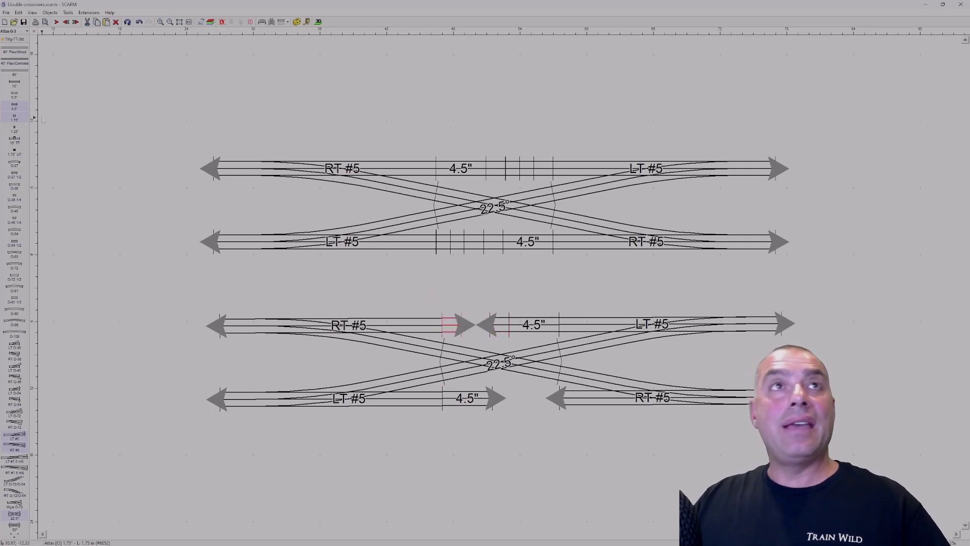
left_click(8, 118)
left_click(502, 399)
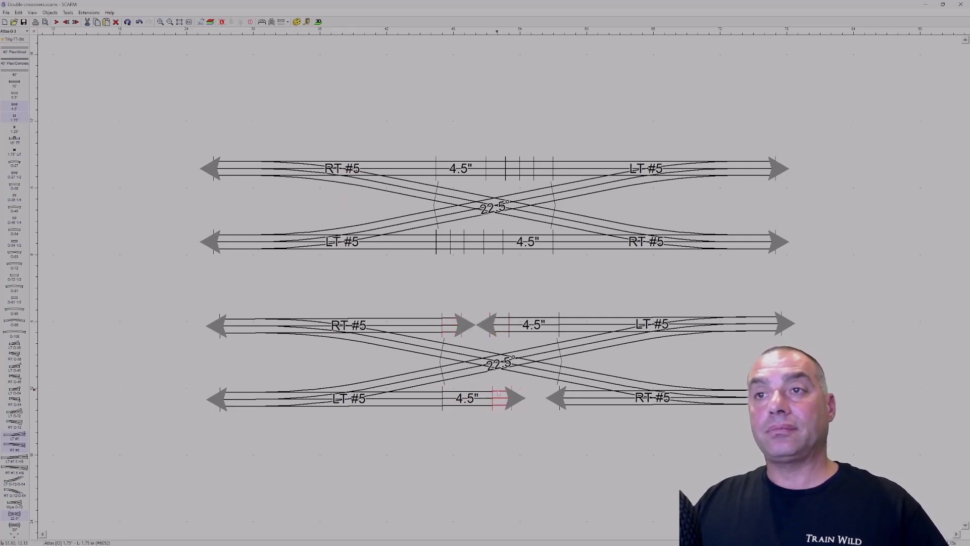
left_click(14, 116)
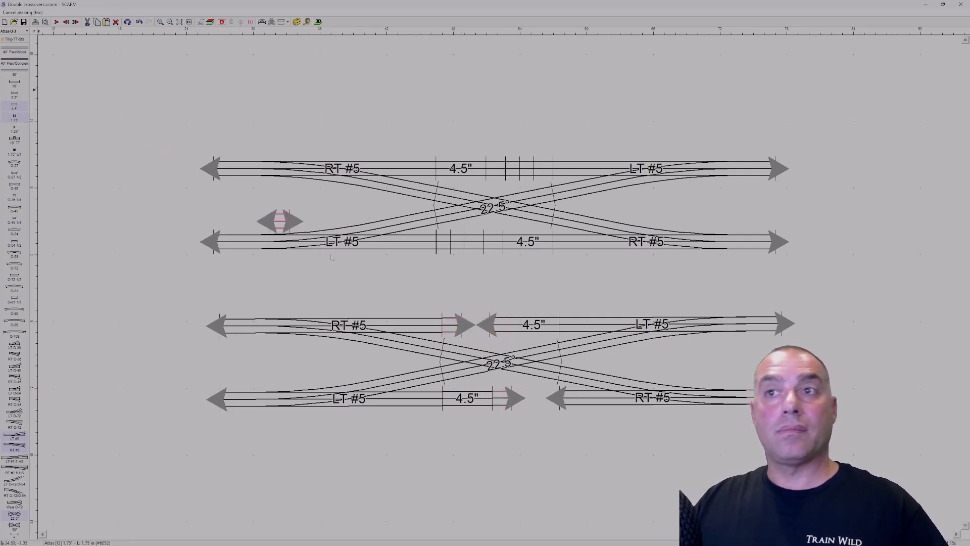
left_click(521, 405)
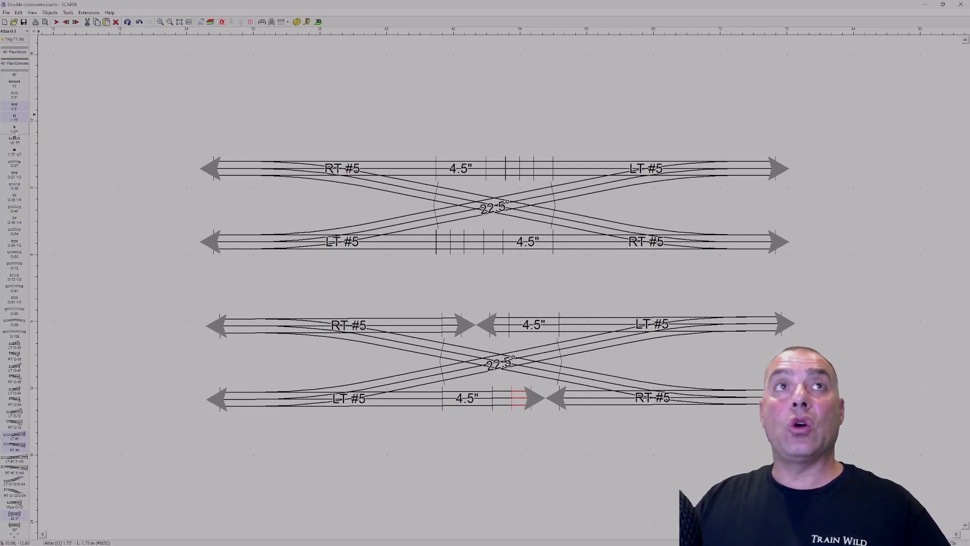
Step: Close the remaining gaps in the upper and lower parallel tracks with two 1.25" straights each
left_click(14, 129)
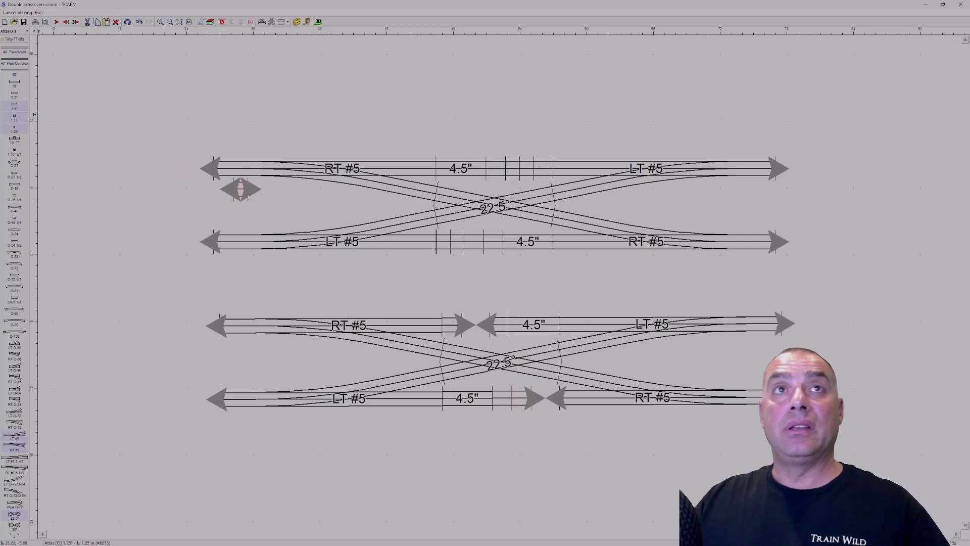
left_click(460, 320)
left_click(14, 129)
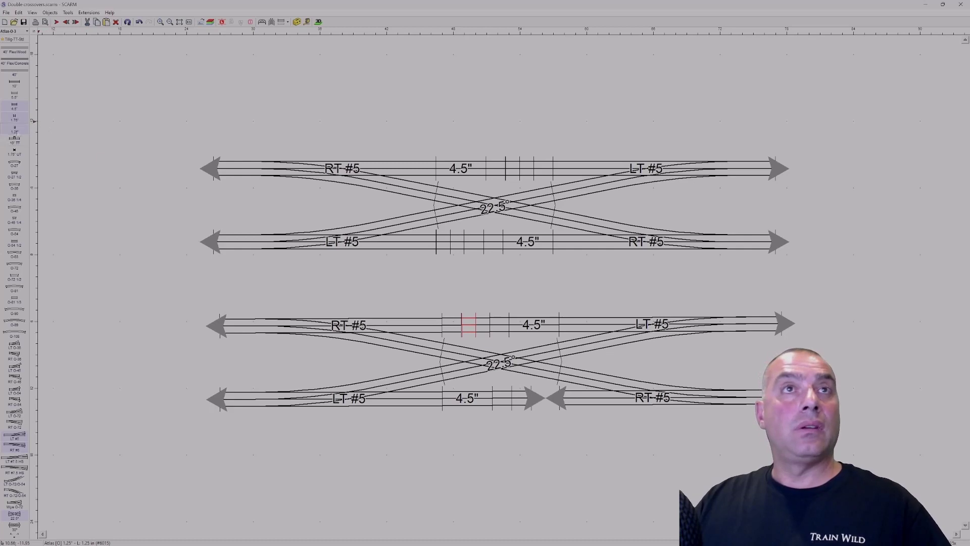
left_click(542, 401)
left_click(14, 129)
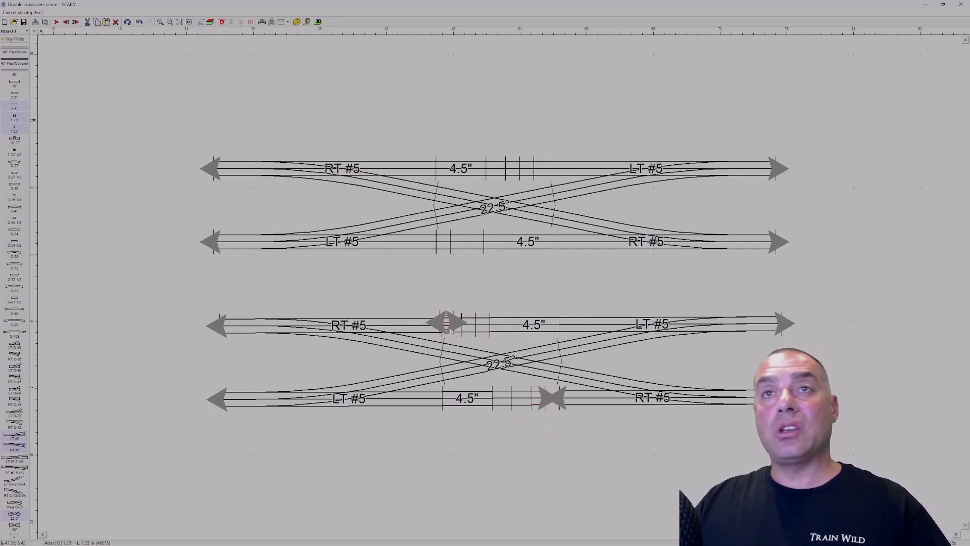
left_click(538, 397)
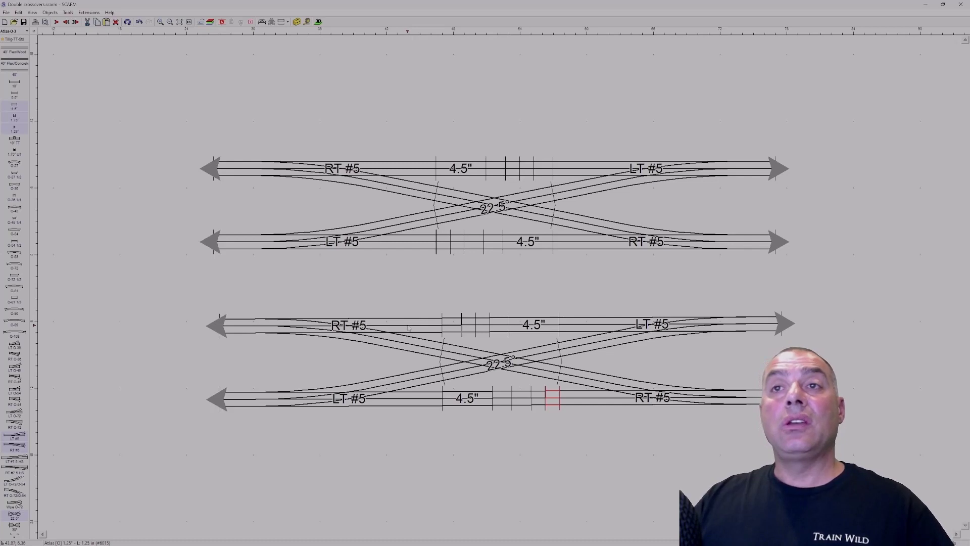
Step: Select the whole upper double crossover section and cut it from the plan
left_click(416, 169)
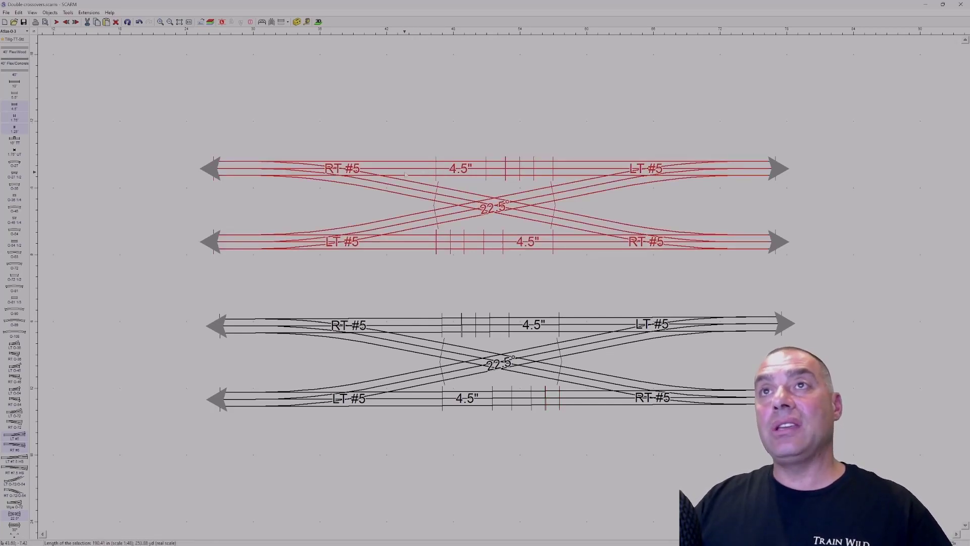
right_click(407, 174)
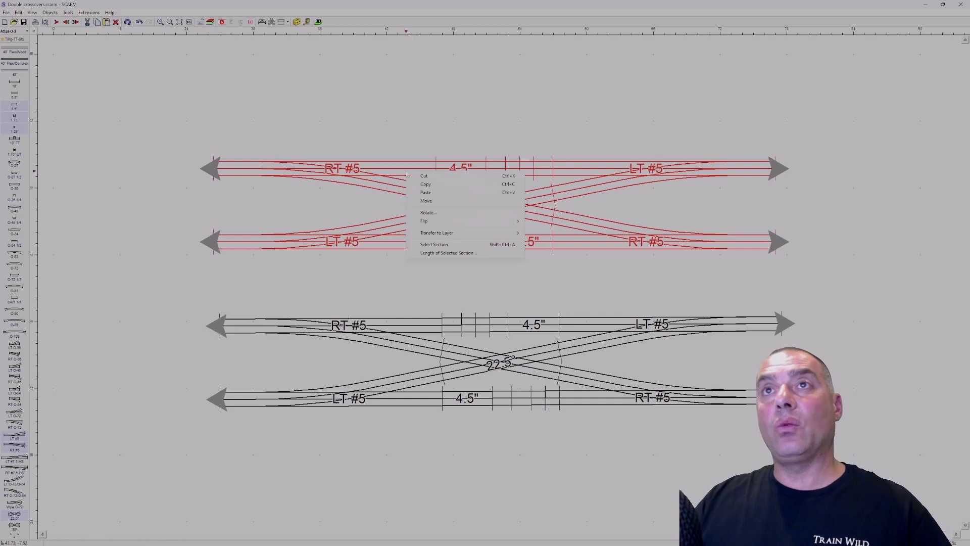
left_click(436, 177)
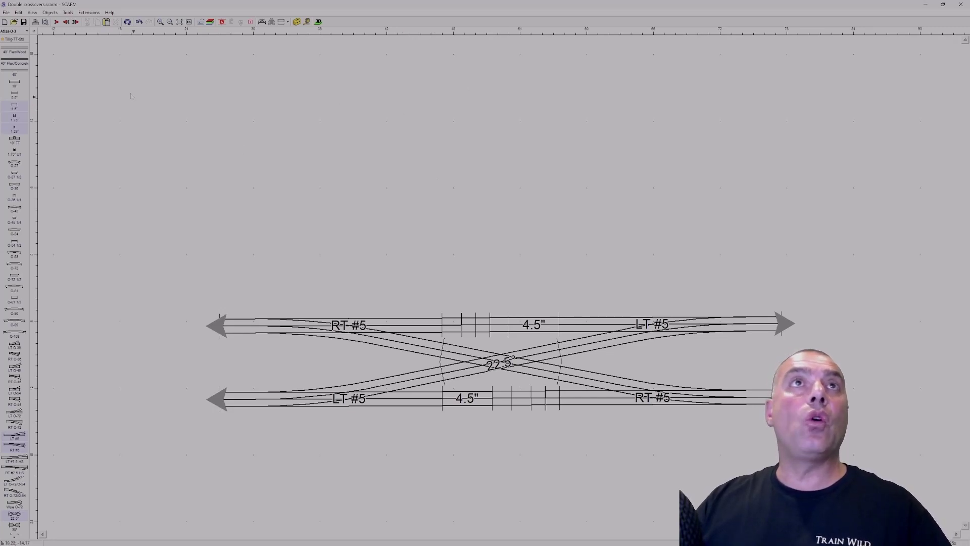
Step: Review the parts list for the remaining double crossover, including part numbers and piece quantities, and close it
left_click(70, 14)
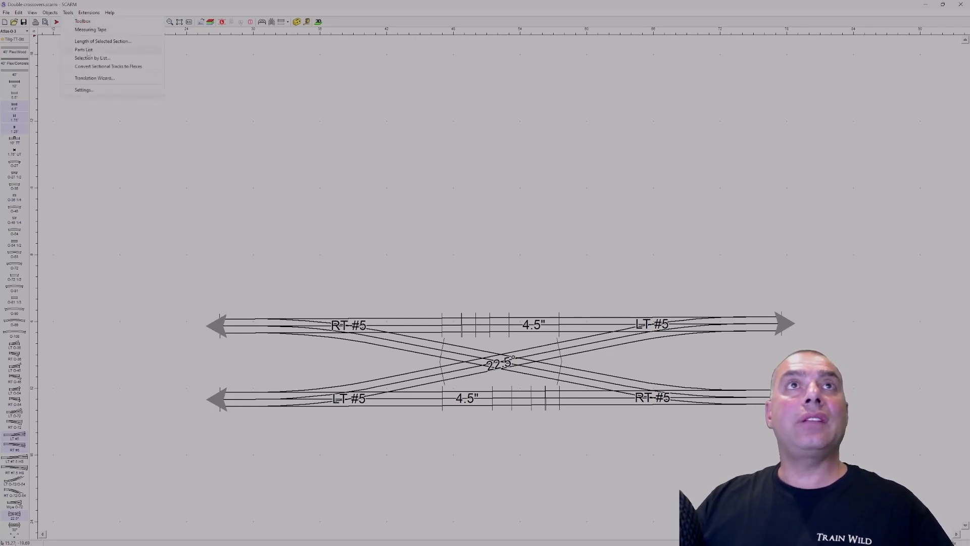
left_click(84, 49)
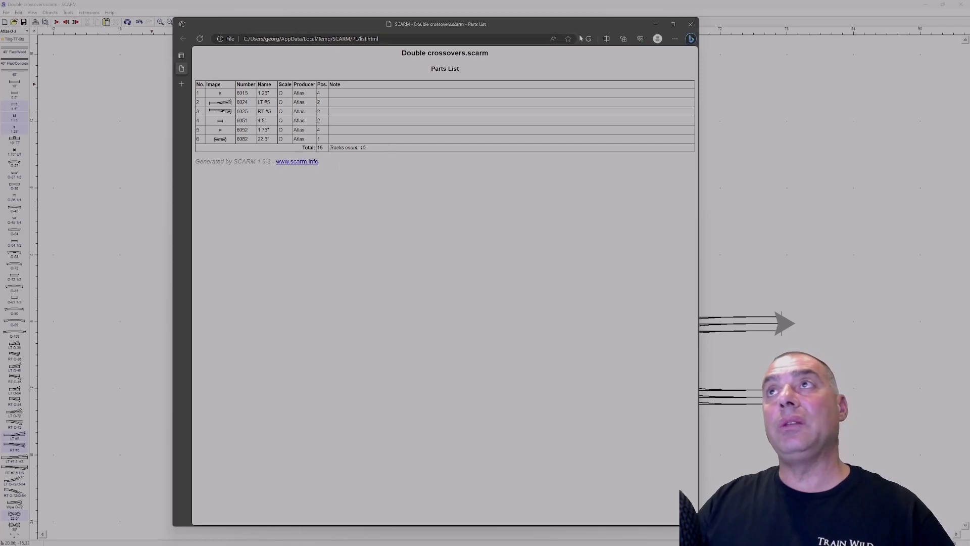
left_click(690, 24)
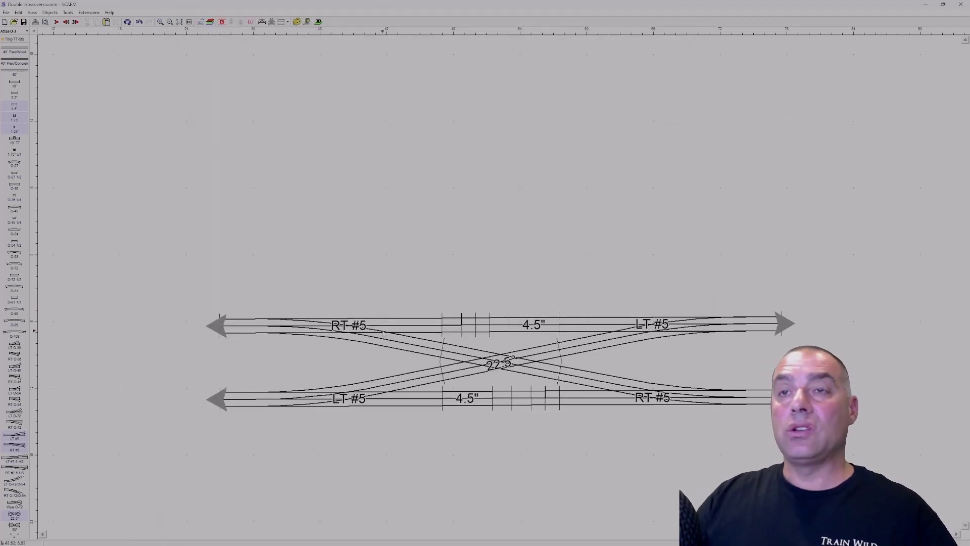
Step: Colour both RT #5 turnouts of the crossover red
left_click(399, 326)
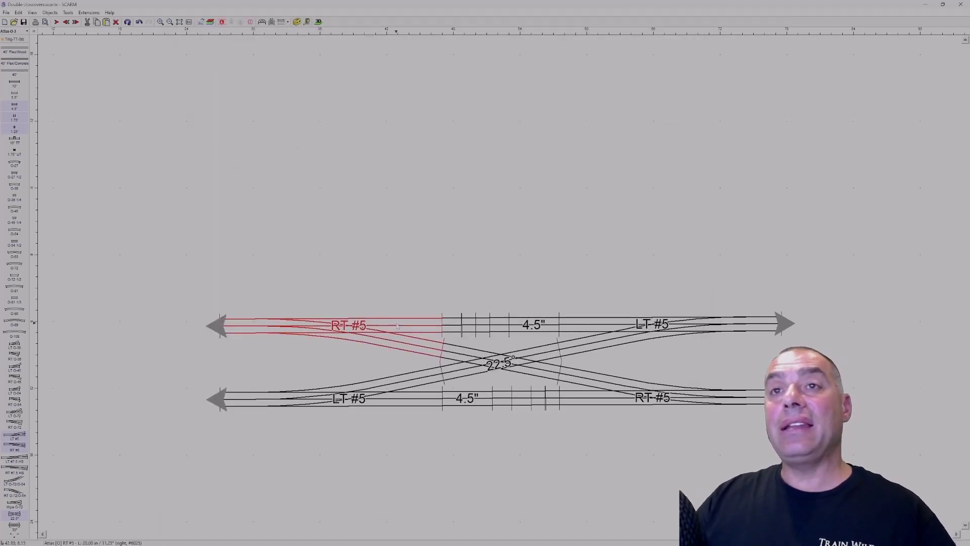
left_click(288, 21)
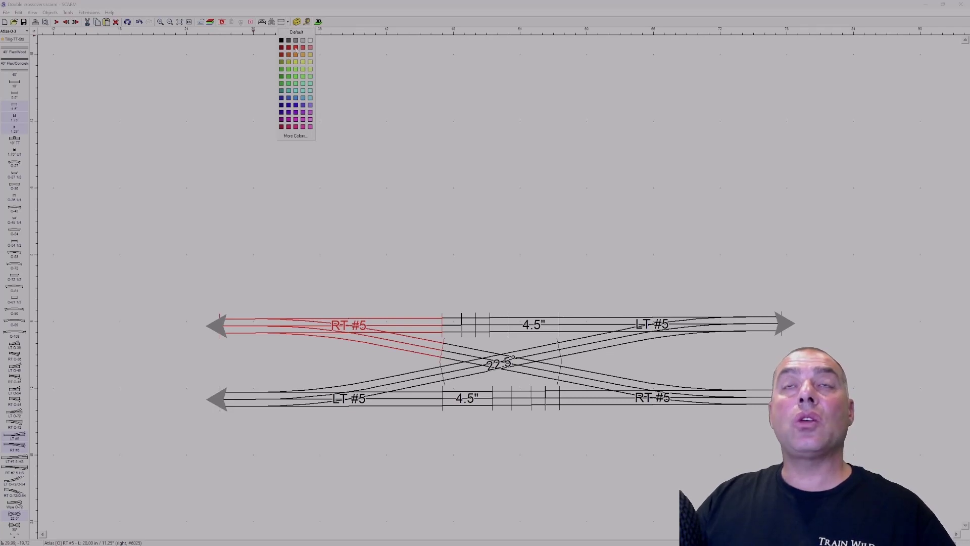
left_click(297, 48)
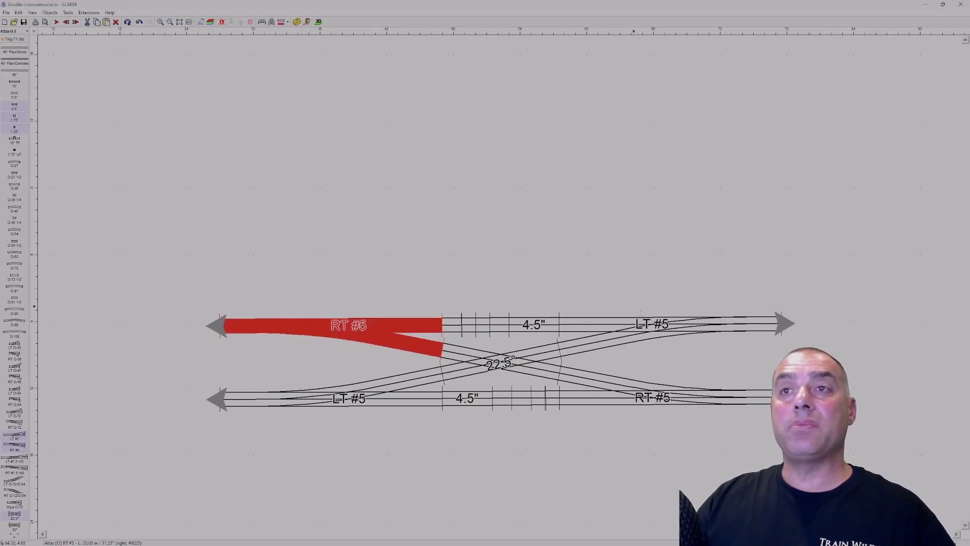
left_click(644, 402)
left_click(281, 23)
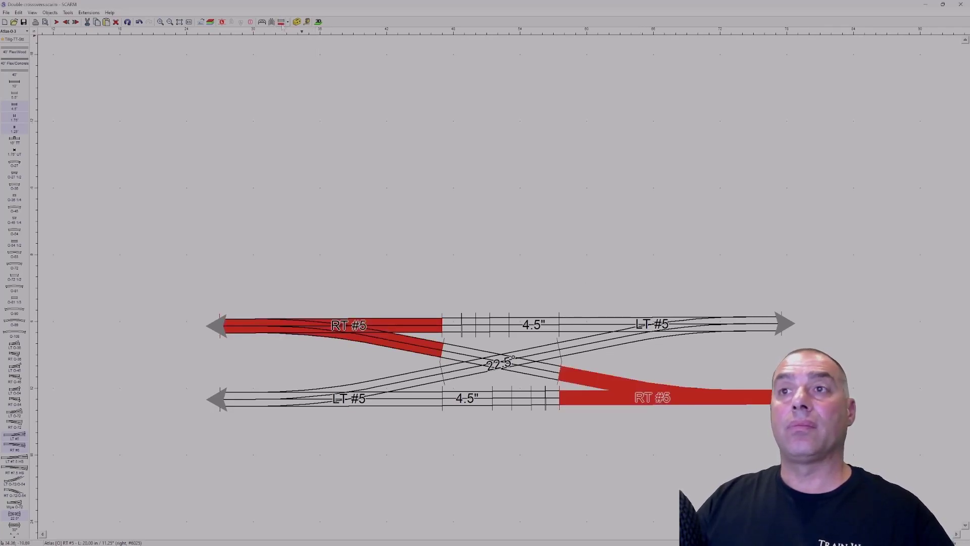
Step: Colour both LT #5 turnouts of the crossover black
left_click(605, 341)
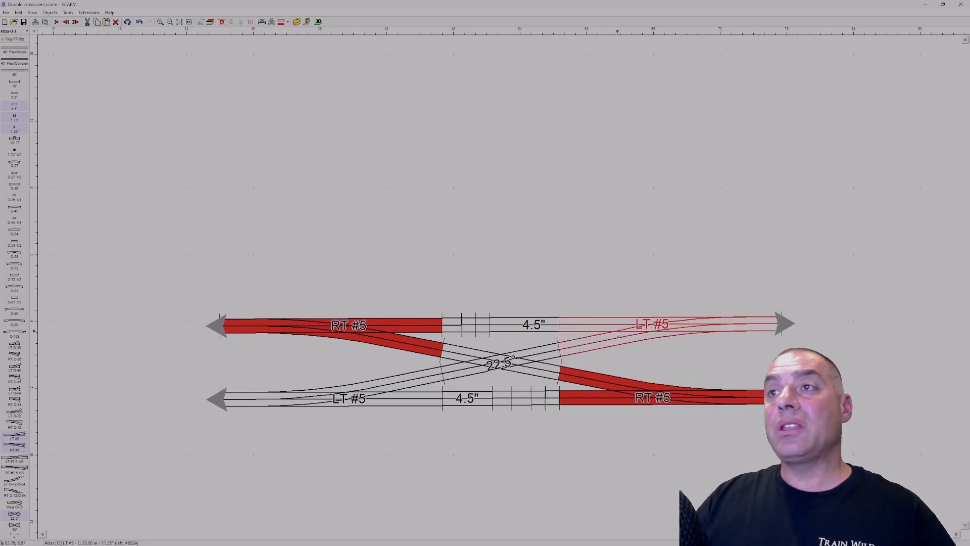
left_click(287, 22)
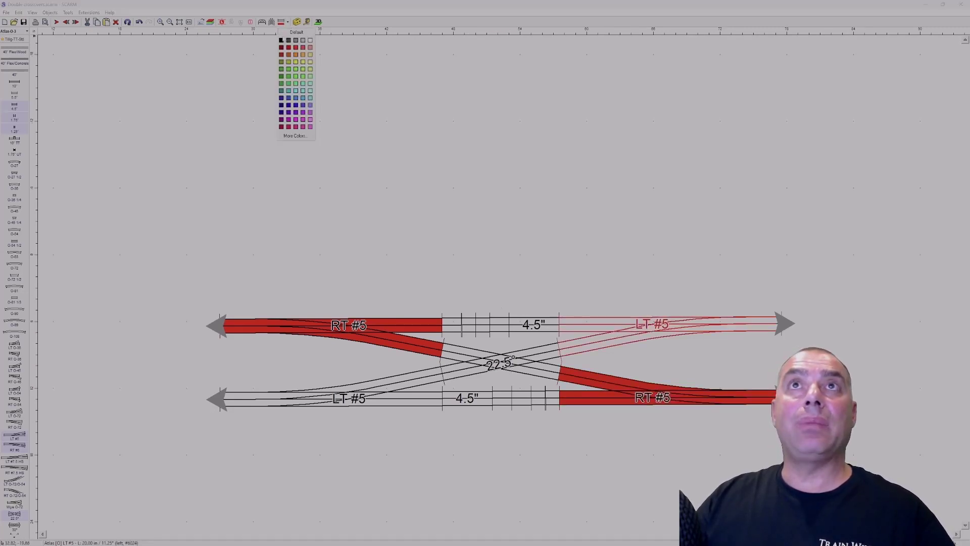
left_click(282, 40)
left_click(350, 391)
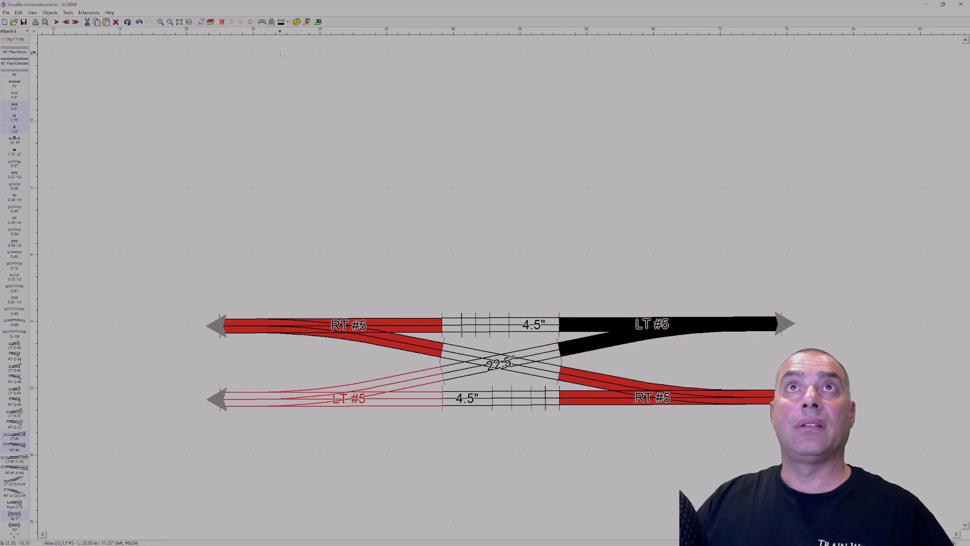
left_click(280, 22)
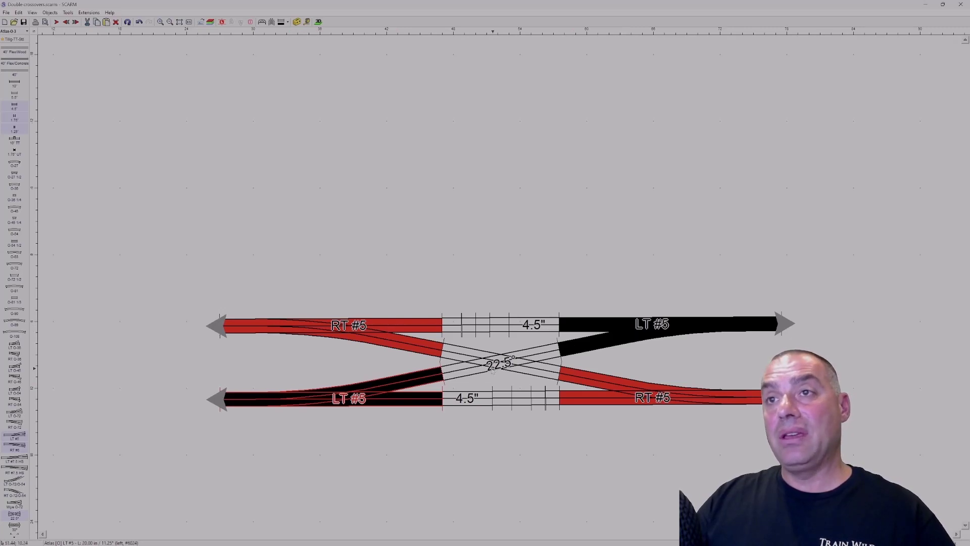
Step: Colour the 22.5° crossing in the middle orange
left_click(506, 363)
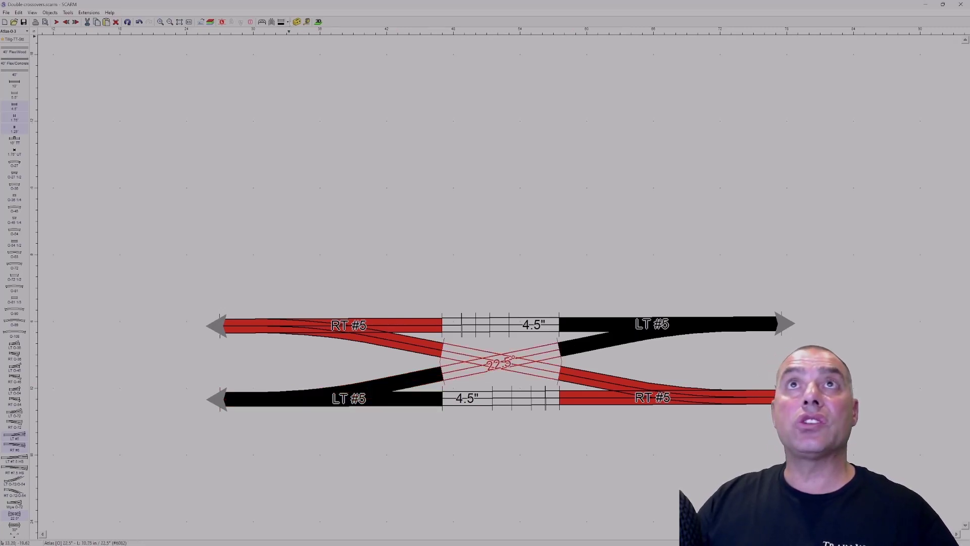
left_click(288, 21)
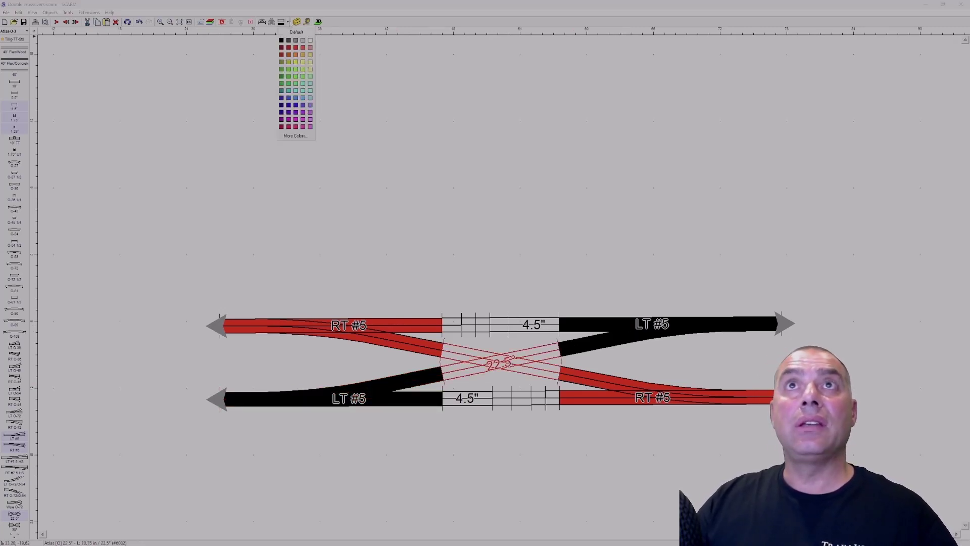
left_click(297, 56)
Step: Colour the 4.5" straights in the upper and lower parallel tracks magenta
left_click(532, 323)
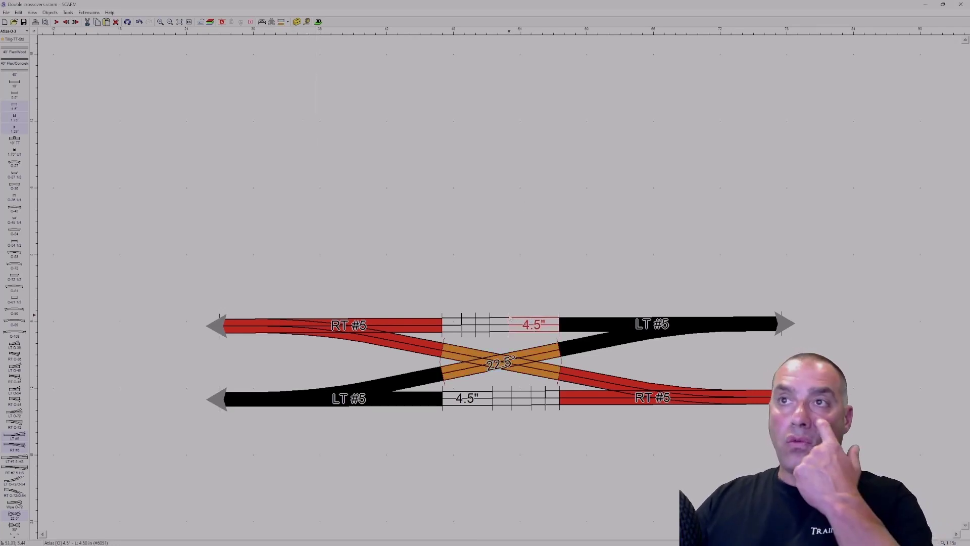
left_click(288, 21)
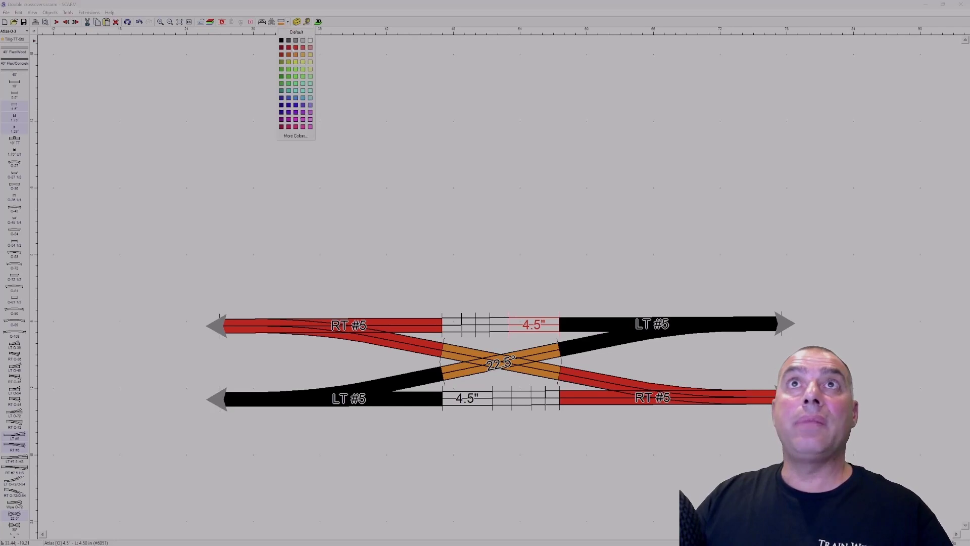
left_click(303, 119)
left_click(469, 397)
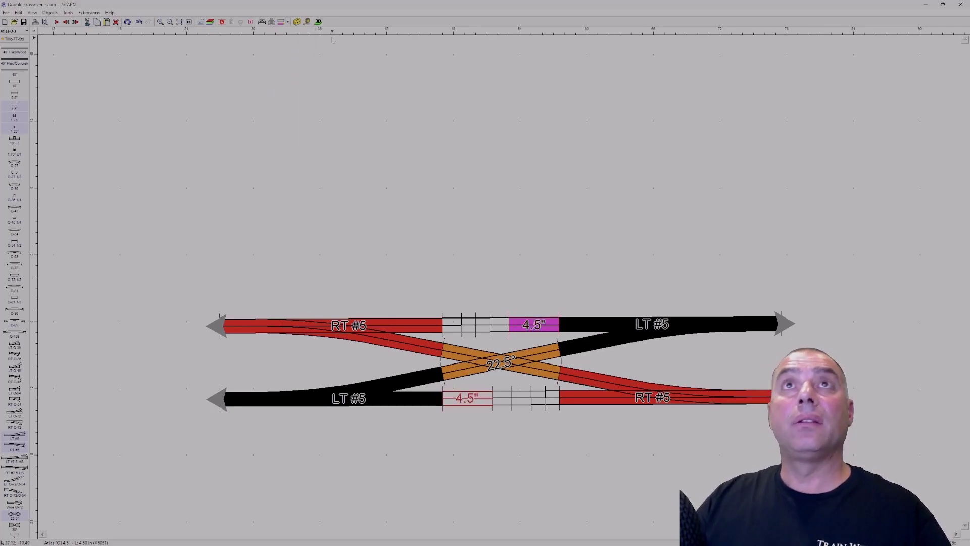
left_click(282, 23)
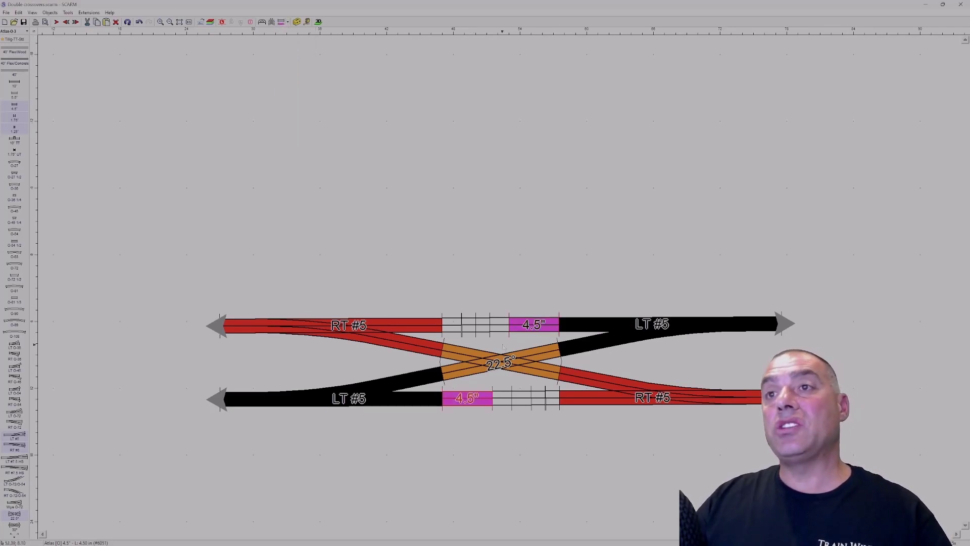
Step: Colour the two 1.75" straights in the lower parallel track dark blue
left_click(501, 401)
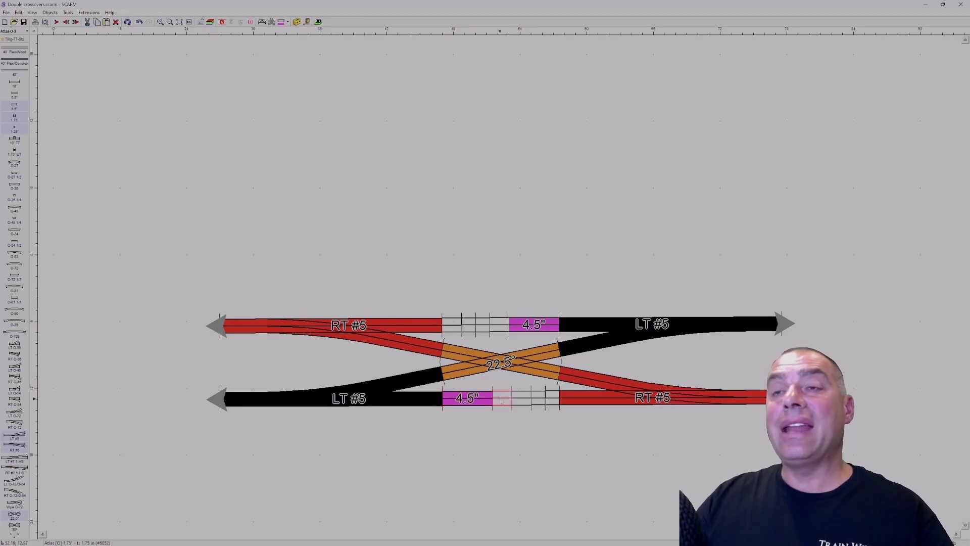
left_click(288, 22)
left_click(281, 105)
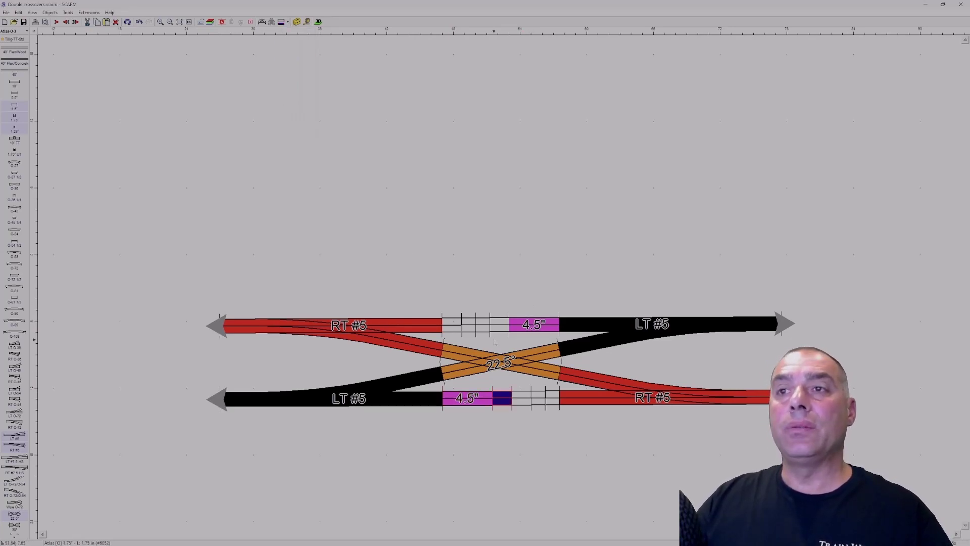
left_click(527, 397)
left_click(281, 22)
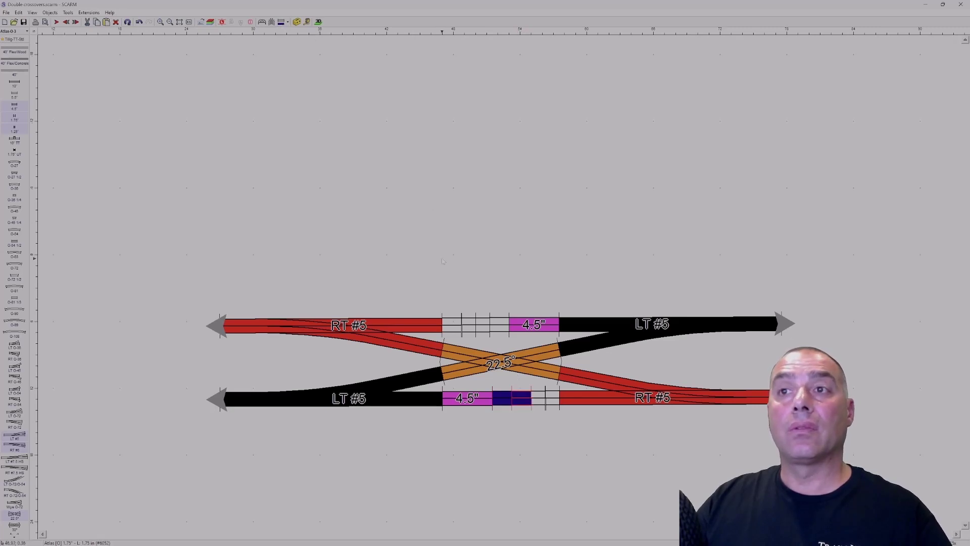
Step: Apply the same dark blue to the two 1.75" straights in the upper parallel track
left_click(495, 328)
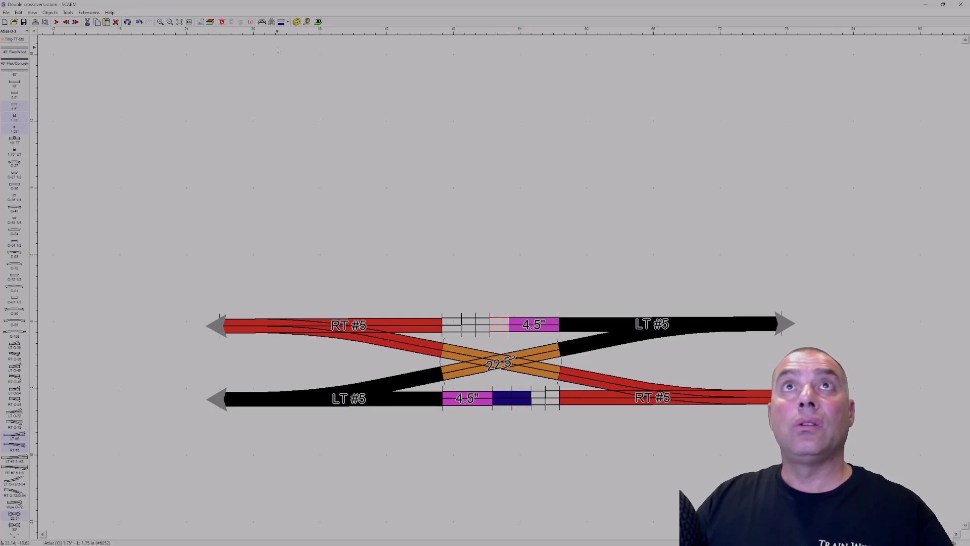
left_click(283, 23)
left_click(483, 324)
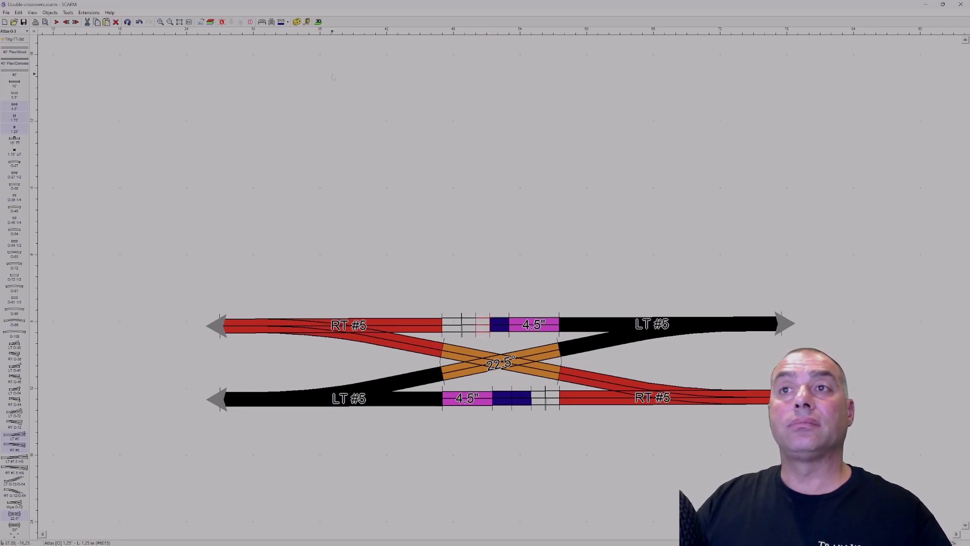
left_click(456, 327)
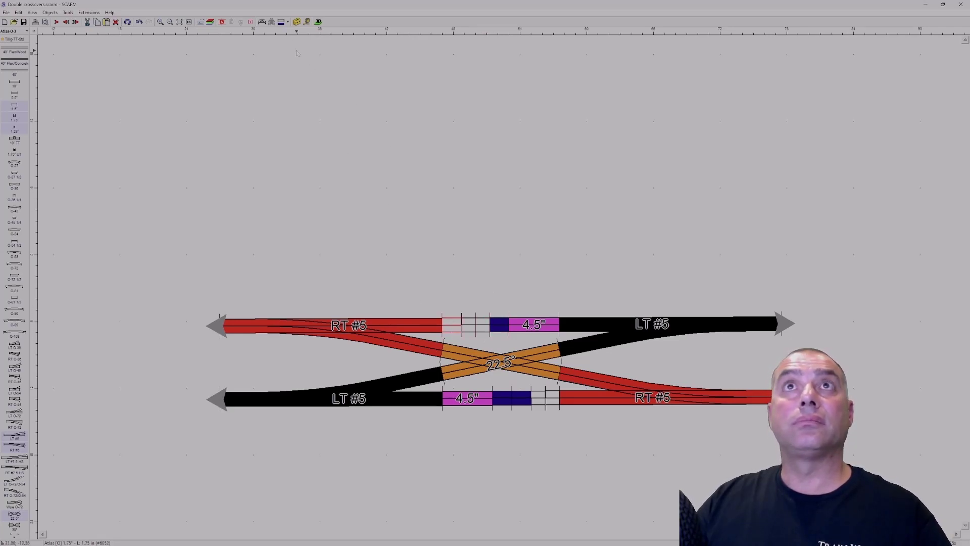
left_click(282, 22)
Step: Colour the two 1.25" straights beside the lower RT #5 turnout green
left_click(538, 400)
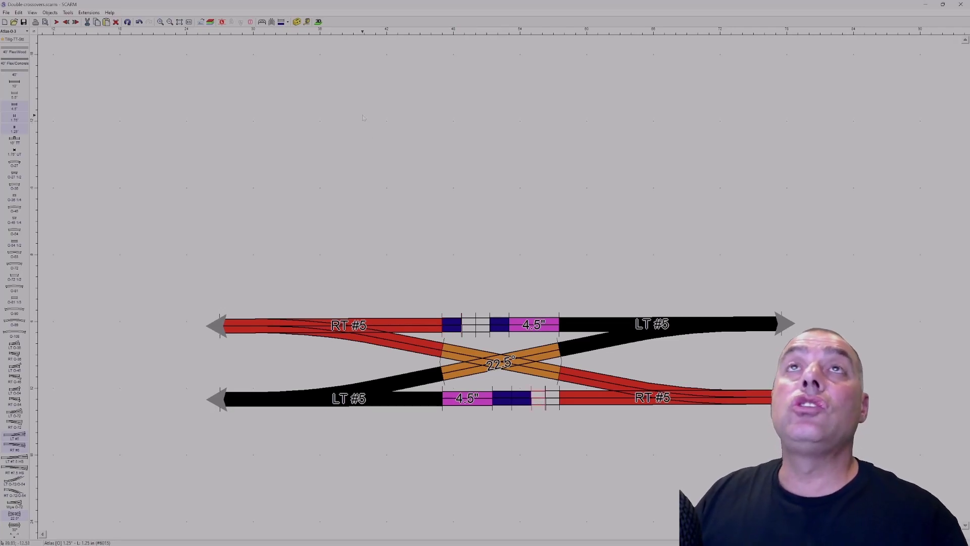
left_click(282, 23)
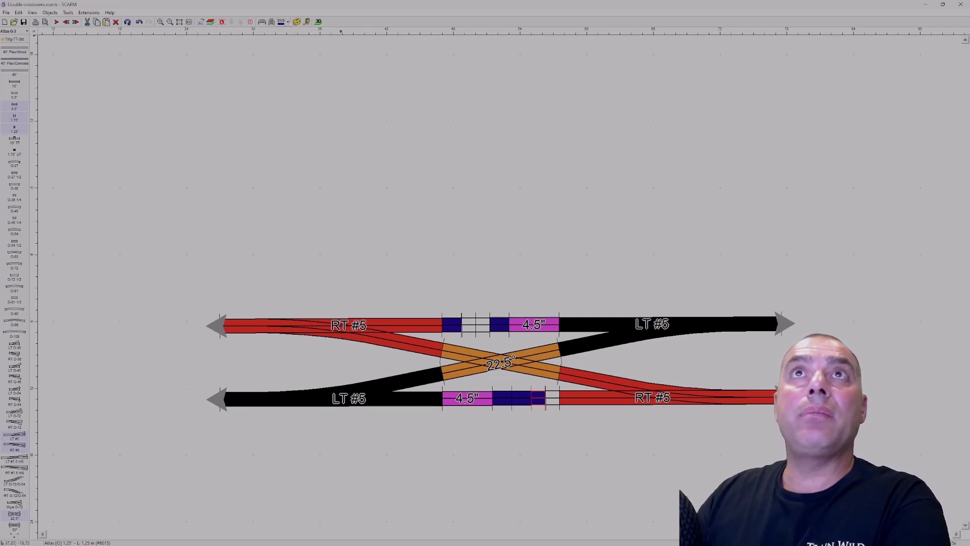
left_click(287, 22)
left_click(289, 76)
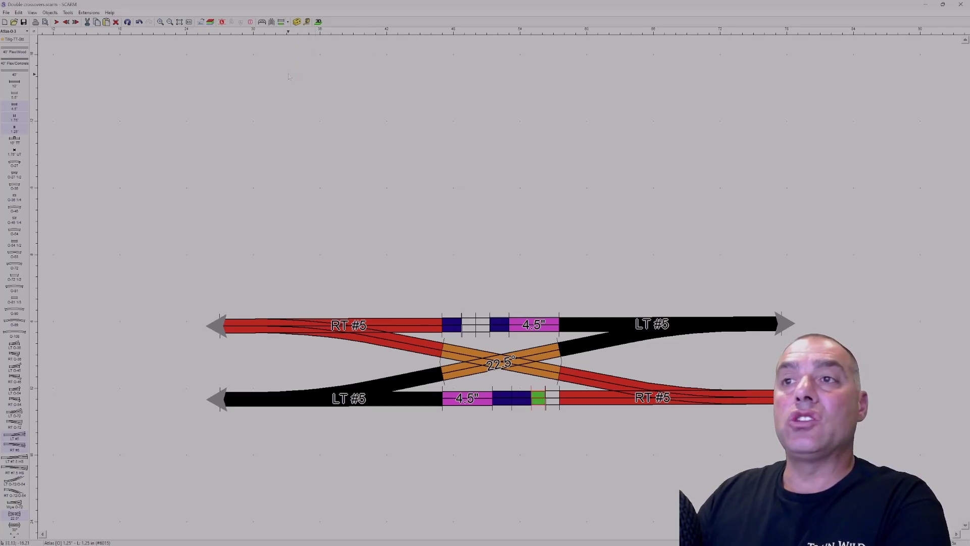
left_click(554, 398)
left_click(281, 22)
Step: Apply the same green to the two 1.25" straights in the upper parallel track
left_click(482, 326)
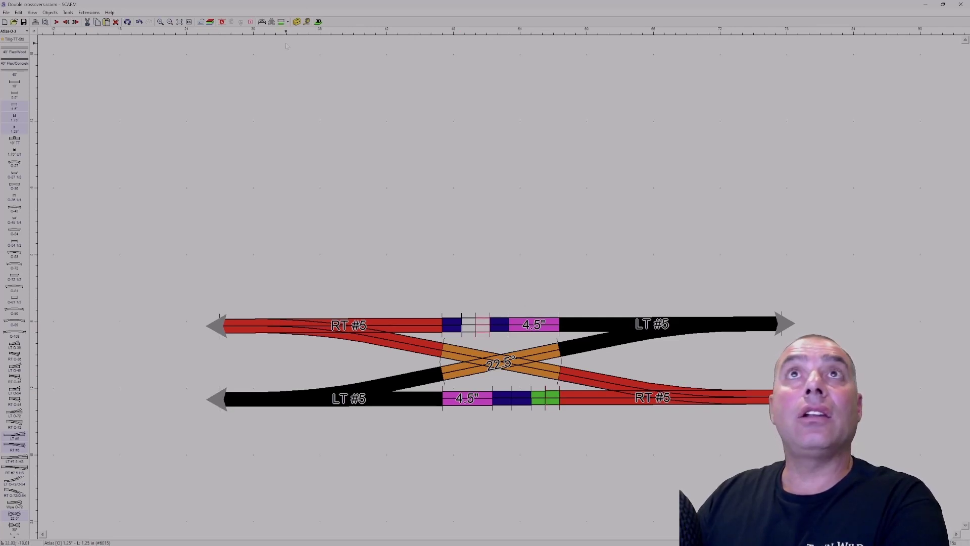
left_click(282, 22)
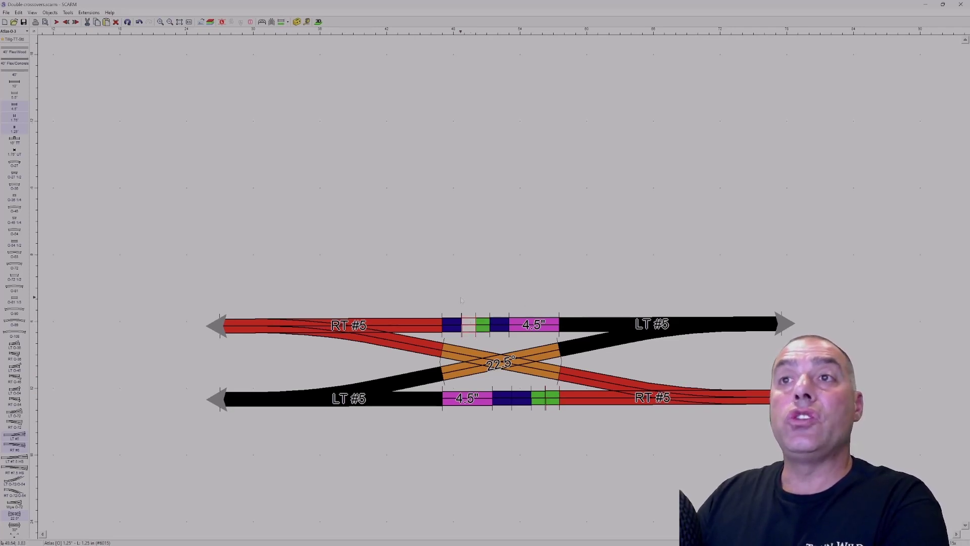
left_click(281, 22)
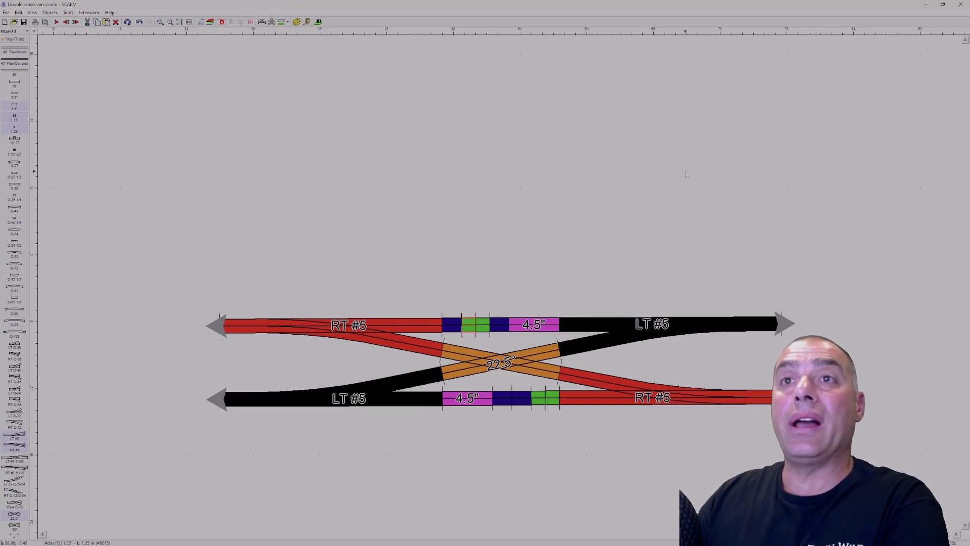